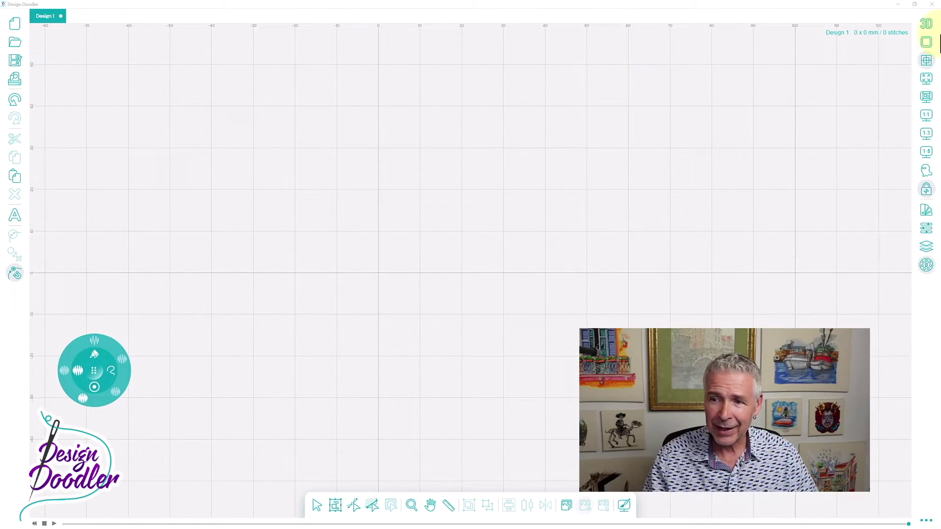
- Show the embroidery hoop and open the Palettes panel, moving it left
click(926, 43)
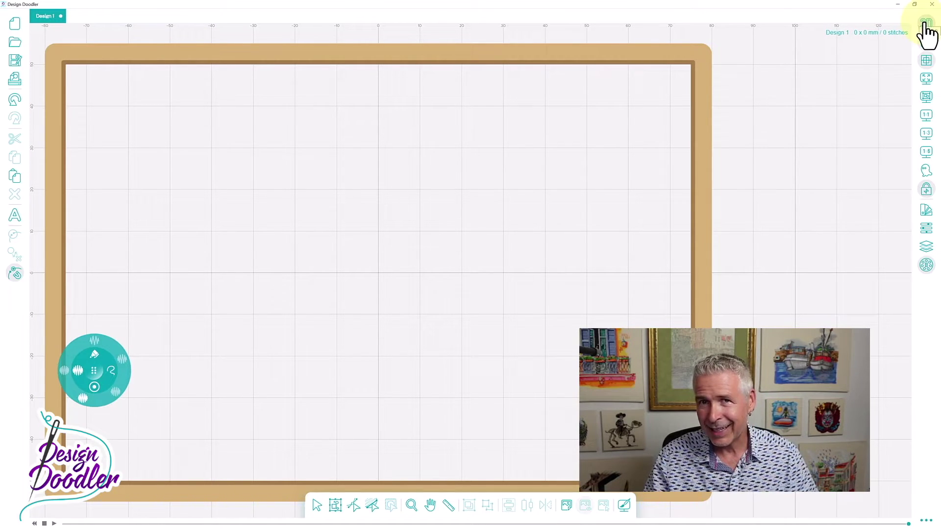
click(926, 211)
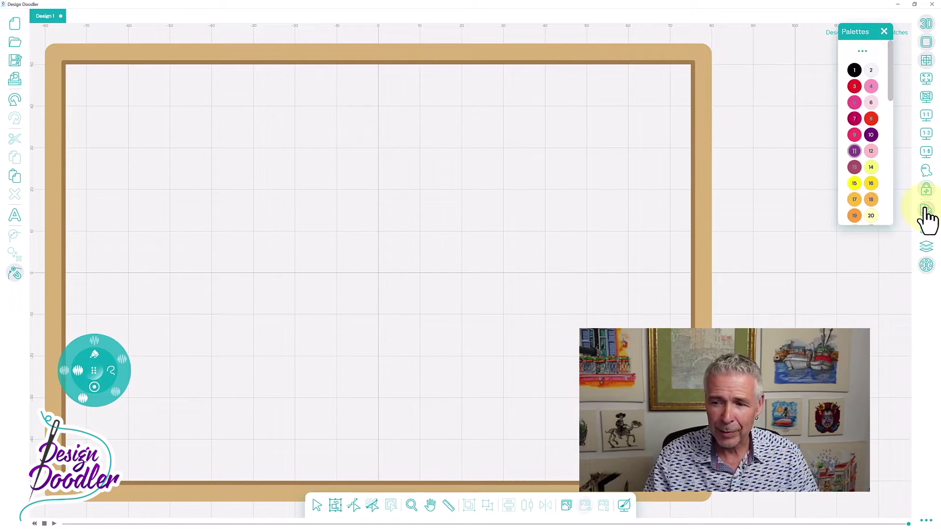
drag(857, 28, 701, 26)
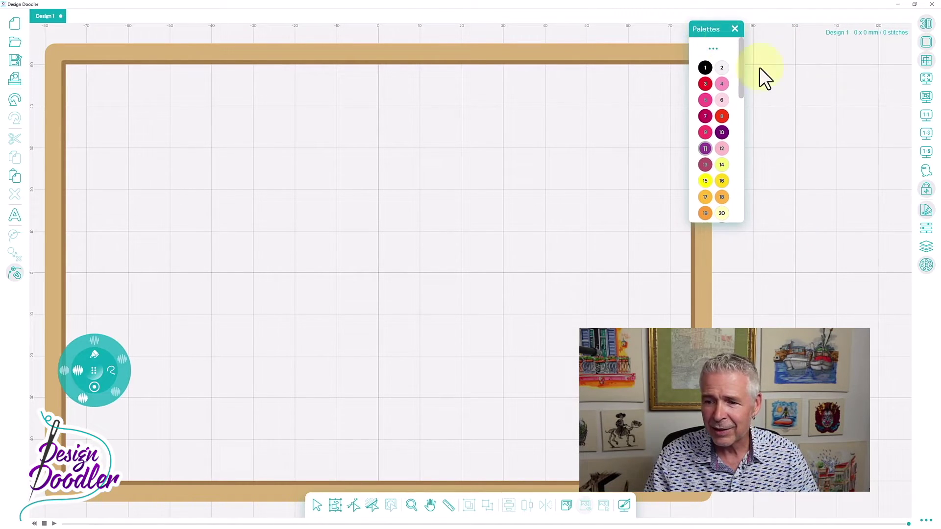
- Open Properties and Sequence View and line all three panels up in a row along the top
click(926, 228)
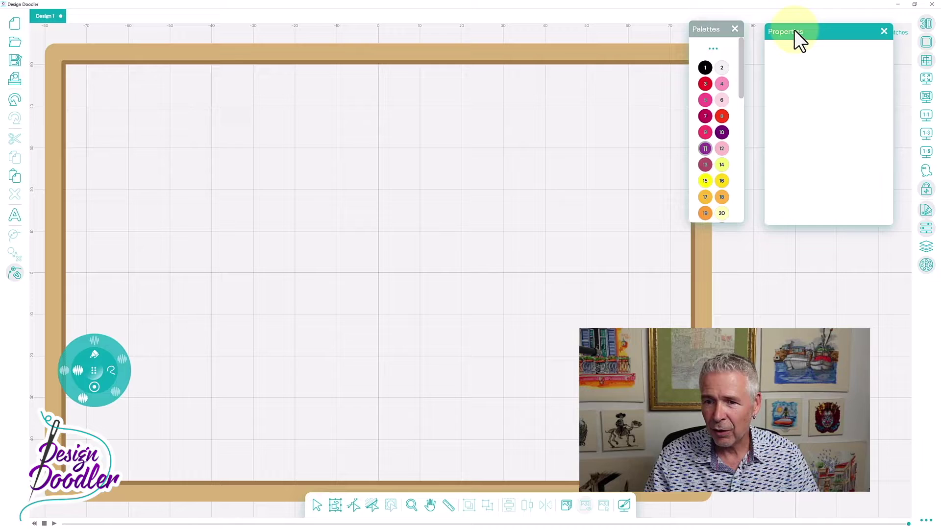
drag(795, 31, 570, 24)
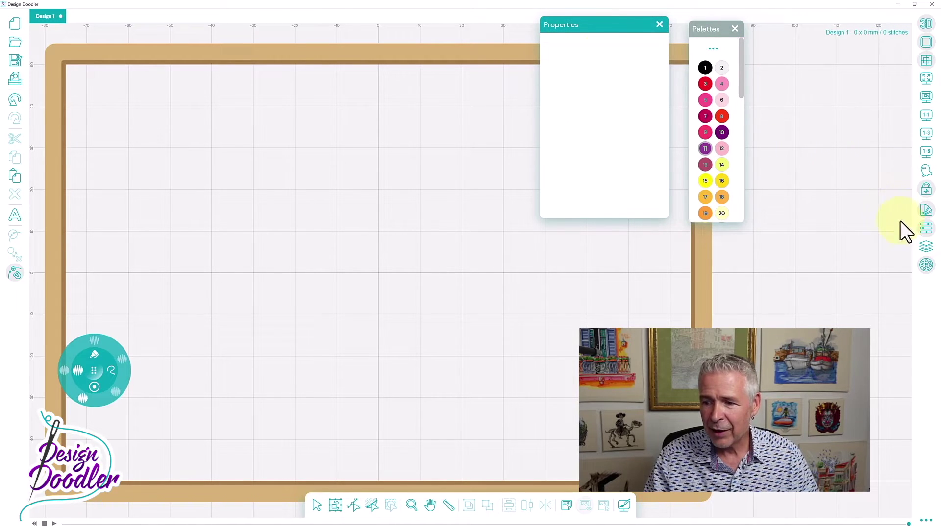
click(926, 248)
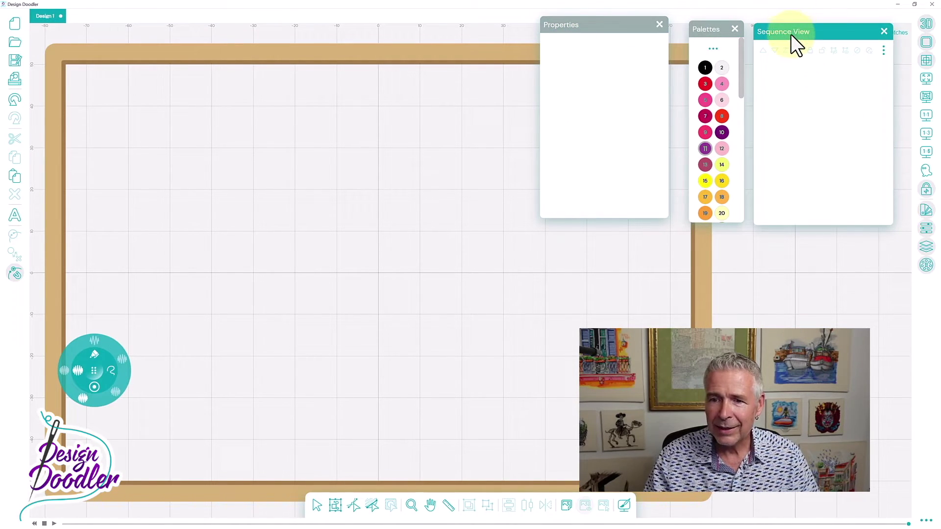
drag(792, 31, 792, 22)
drag(607, 18, 619, 20)
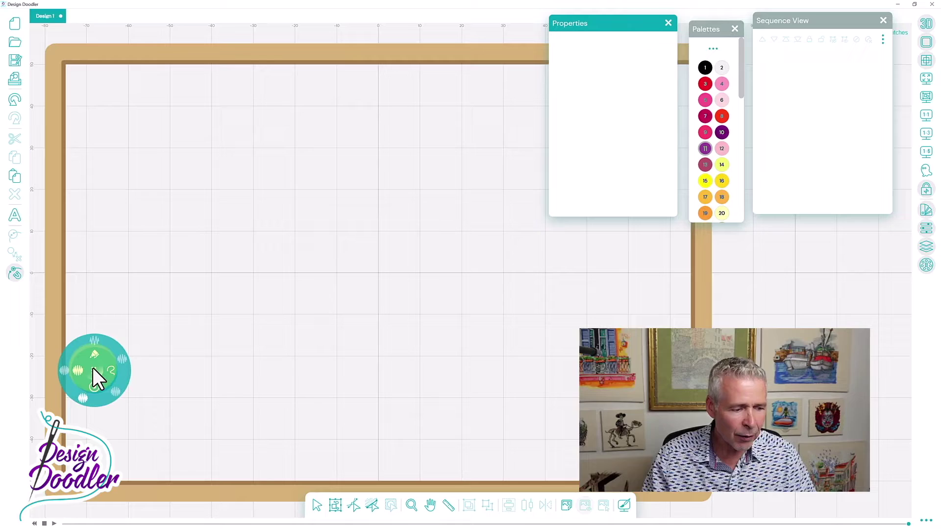
- Move the stitch wheel higher on the left and choose the Appliqué brush stitch type
drag(93, 368, 100, 306)
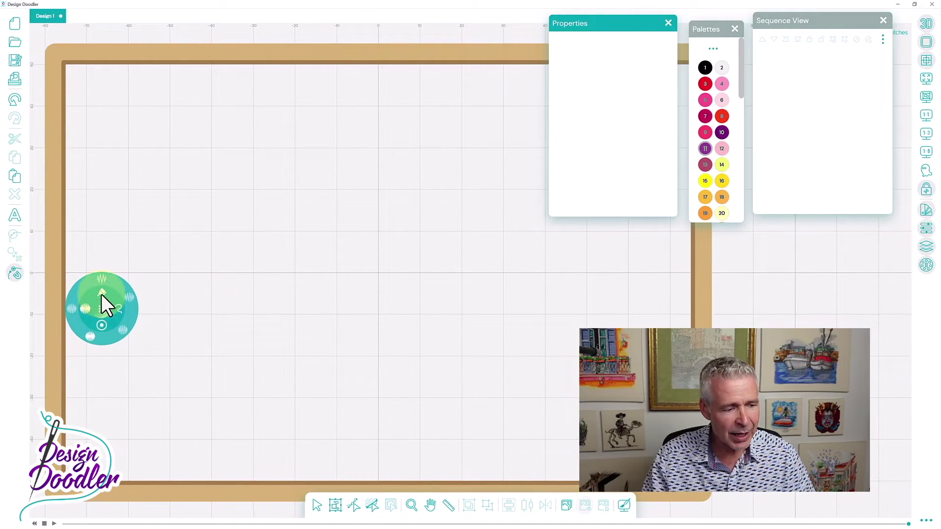
click(100, 292)
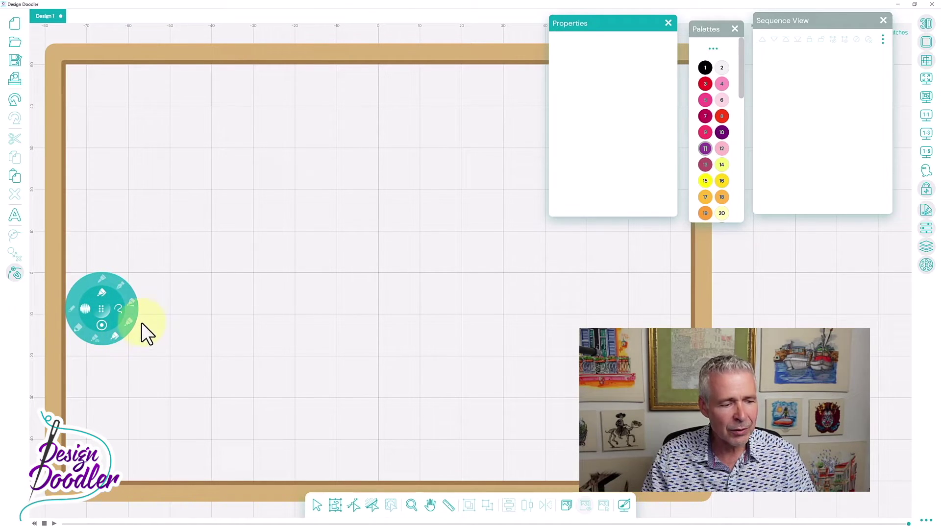
click(112, 338)
- Browse the wheel's Density, preset shape and Width option rings
click(101, 324)
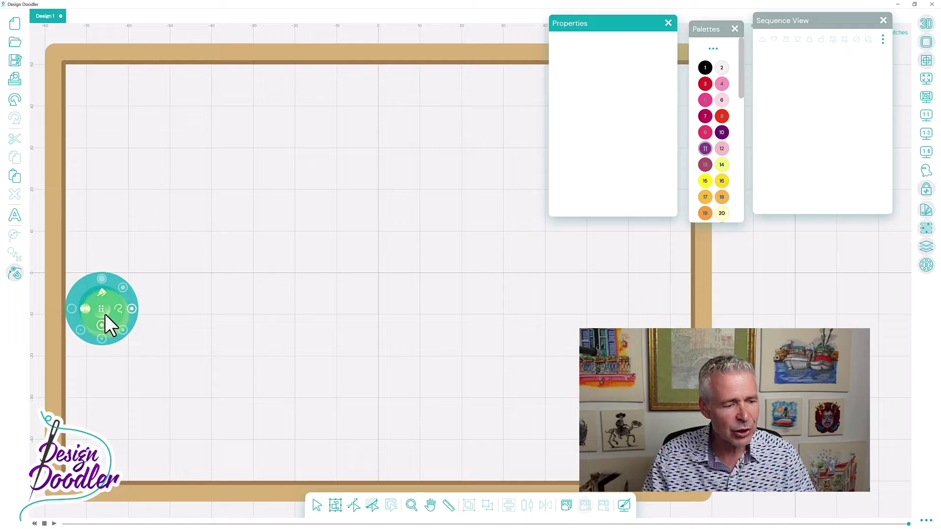
click(83, 309)
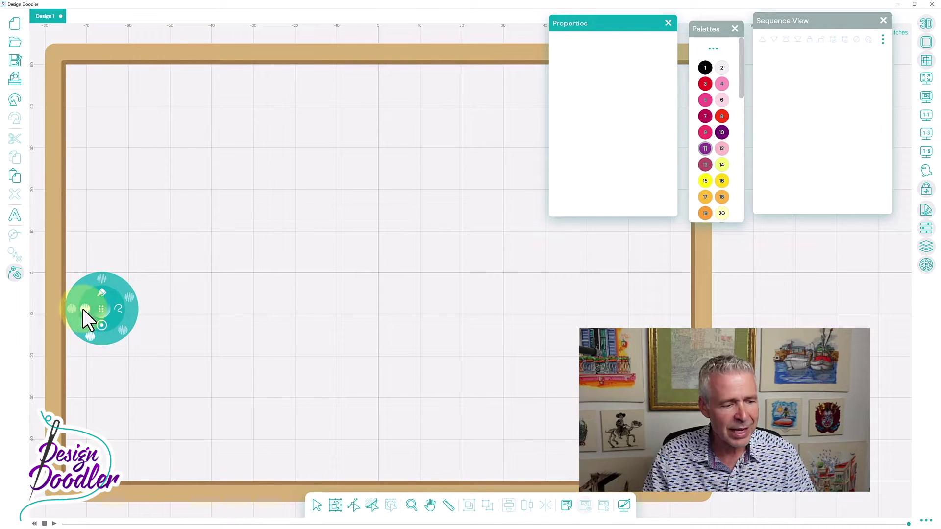
click(117, 307)
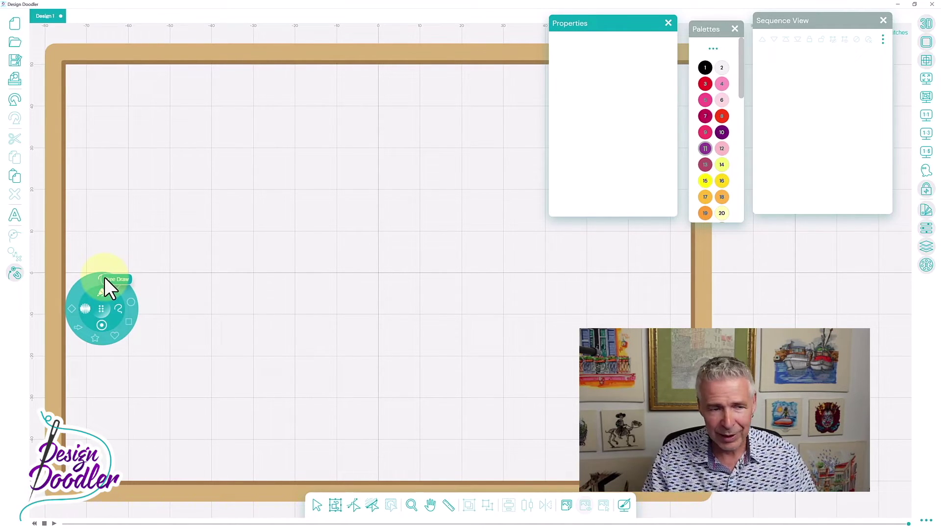
click(103, 322)
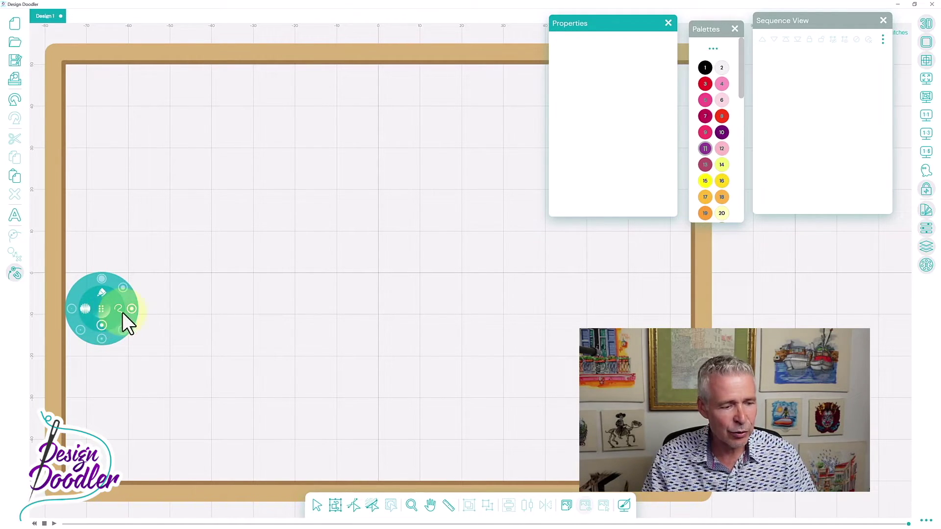
- Turn on View Stitches, then open Settings and confirm the Brush tool and Metric units
click(926, 521)
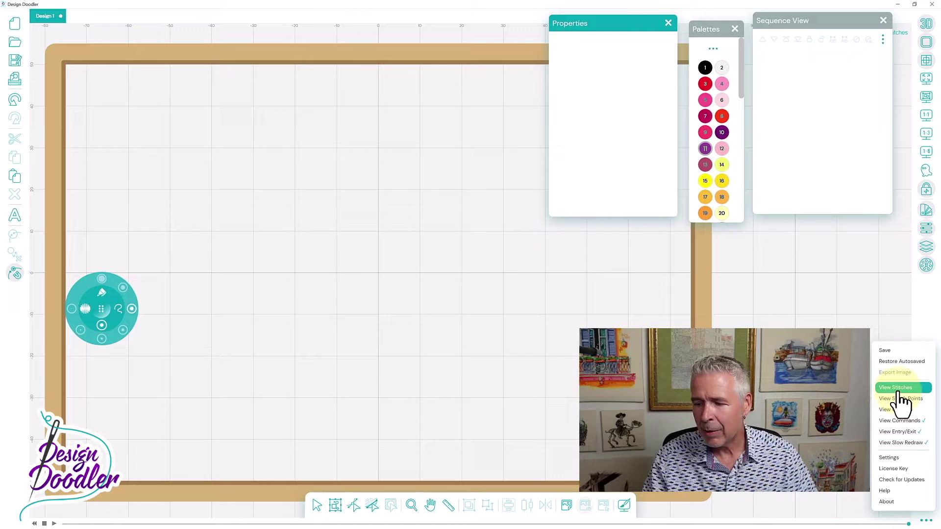
click(897, 432)
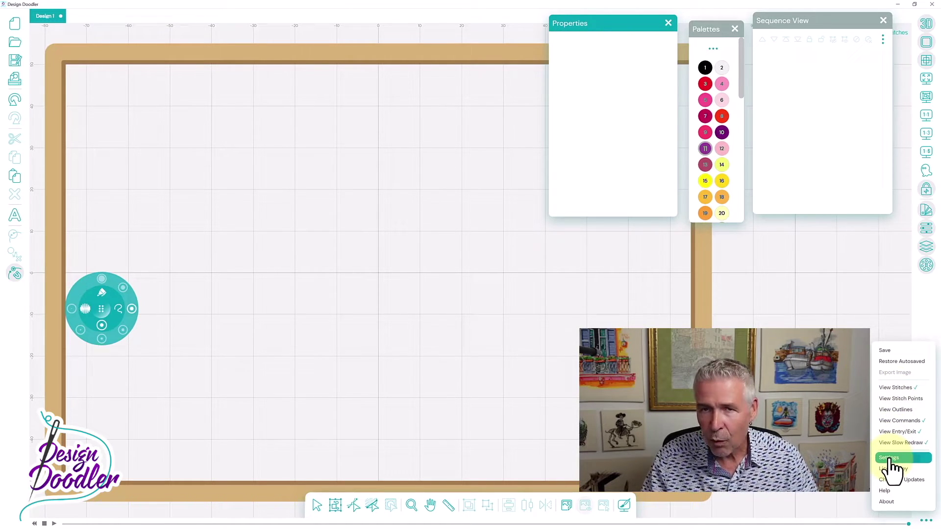
click(888, 458)
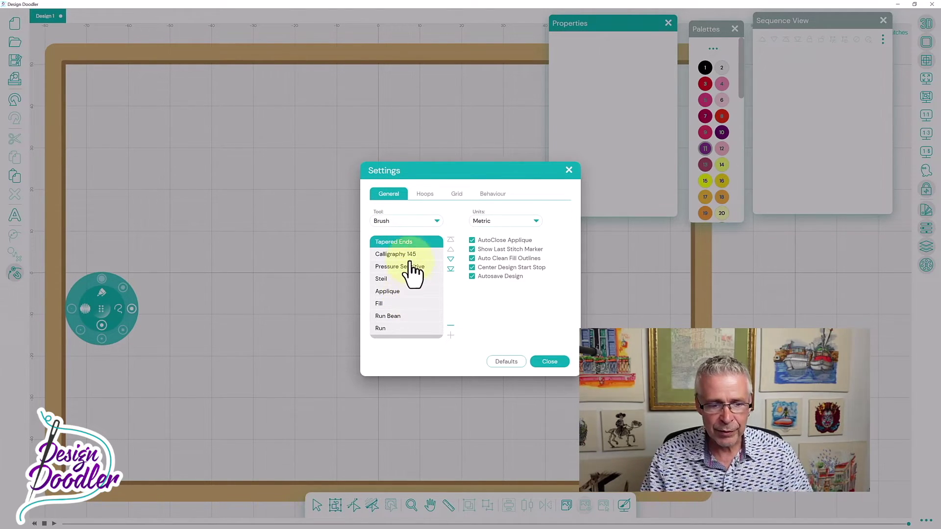
click(437, 219)
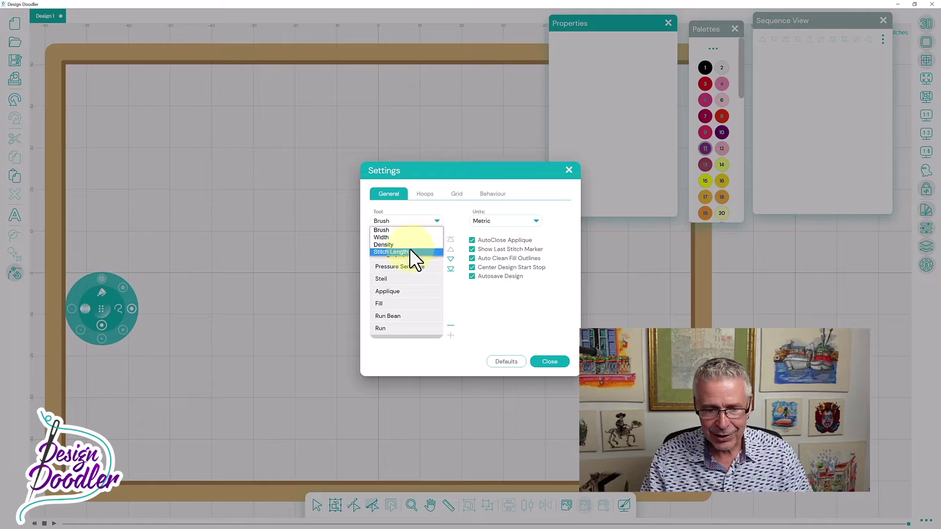
click(498, 224)
click(498, 303)
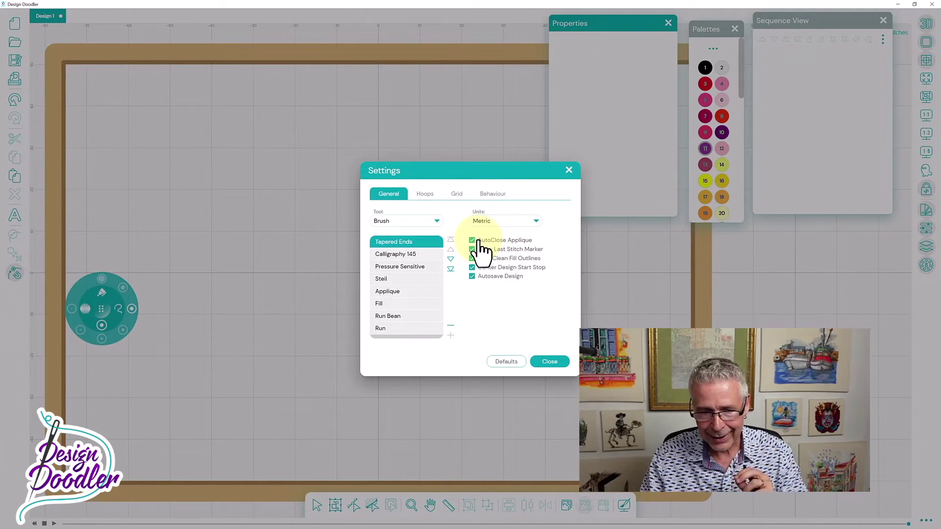
- Close Settings and draw a closed freehand appliqué blob in Royal Purple (colour 10) in the hoop's left half
click(544, 363)
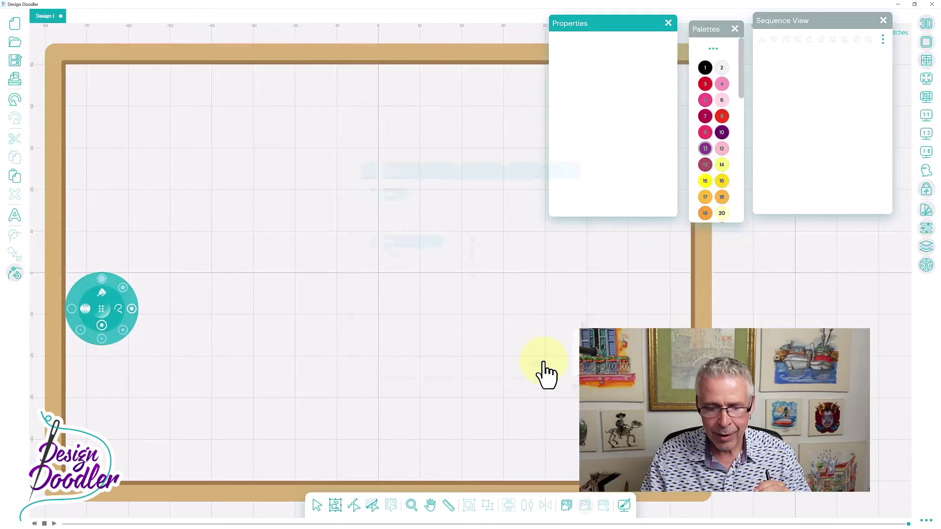
click(721, 133)
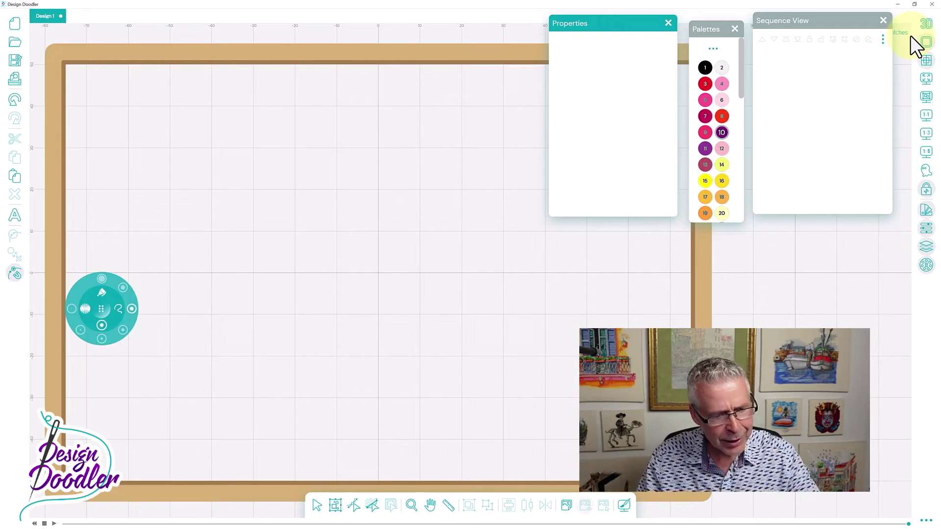
mouse_move(266, 181)
mouse_down()
mouse_move(302, 153)
mouse_move(355, 161)
mouse_move(346, 199)
mouse_move(323, 218)
mouse_move(413, 283)
mouse_move(392, 332)
mouse_move(320, 312)
mouse_move(265, 395)
mouse_move(215, 377)
mouse_move(265, 304)
mouse_move(183, 253)
mouse_move(180, 221)
mouse_move(262, 187)
mouse_up()
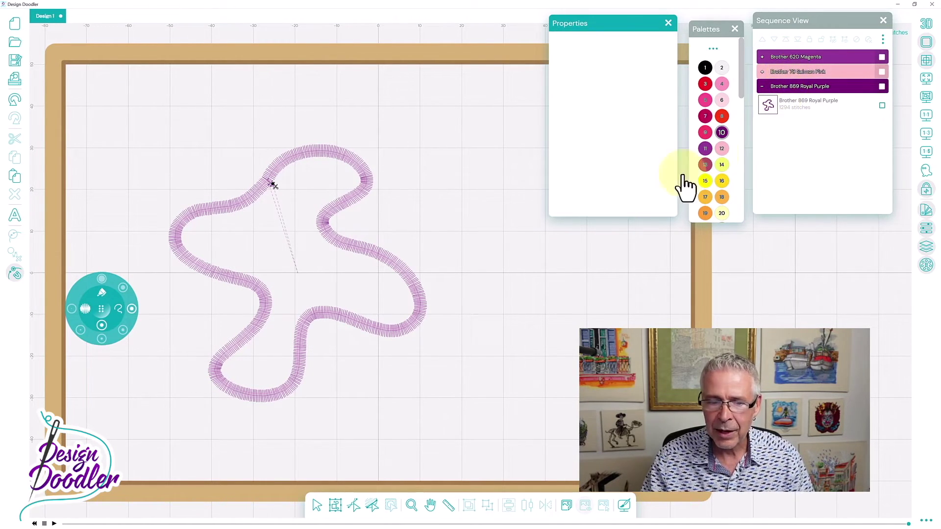
click(318, 506)
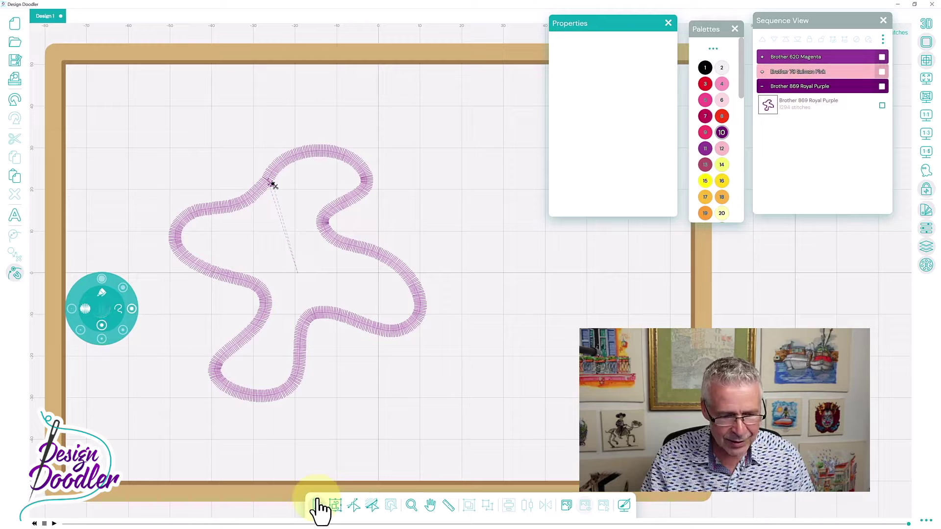
click(382, 342)
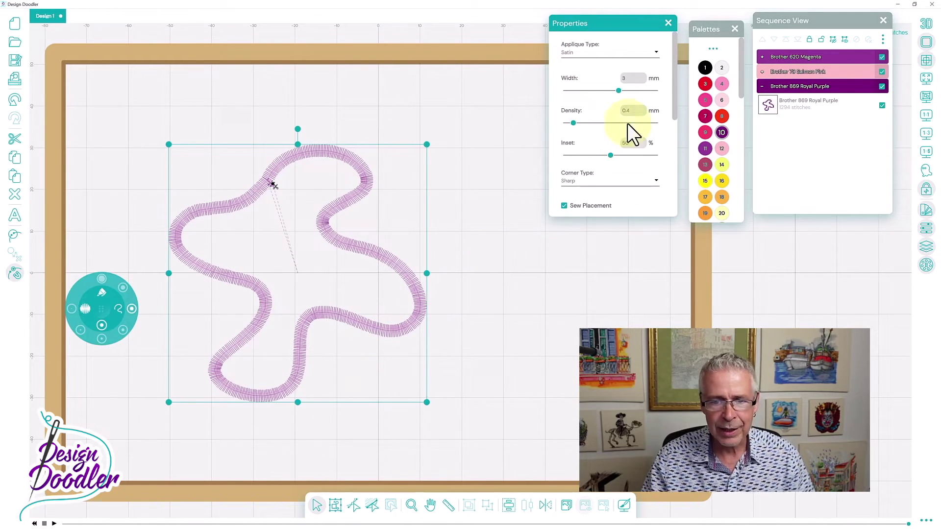
drag(619, 92, 627, 97)
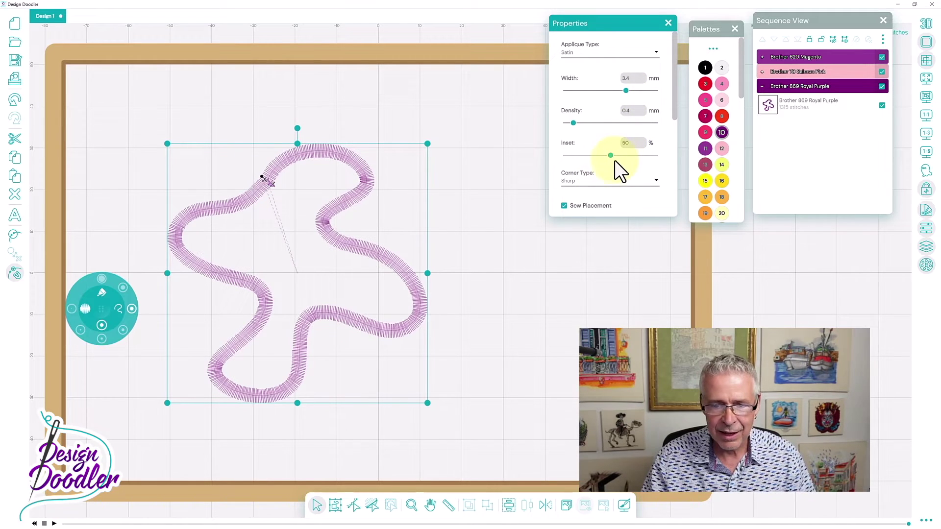
mouse_move(611, 156)
mouse_down()
mouse_move(622, 155)
mouse_move(612, 156)
mouse_up()
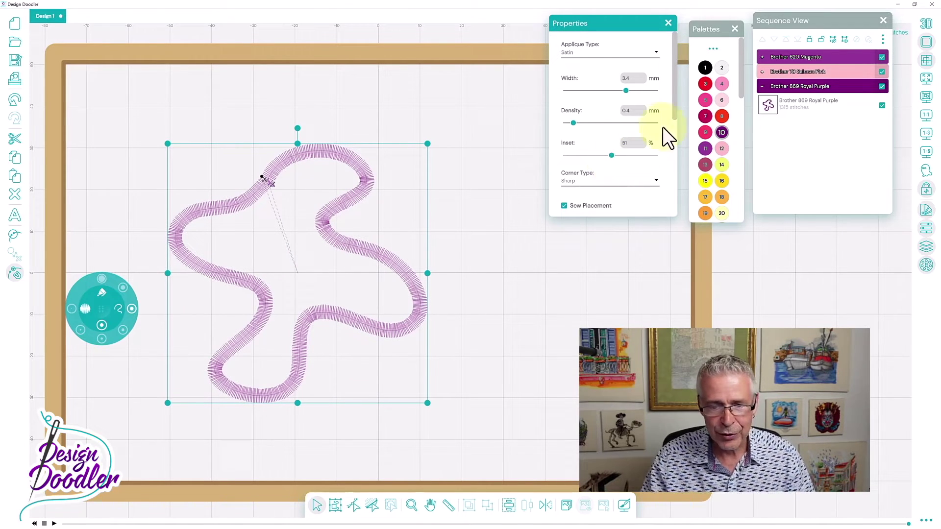
drag(675, 108, 671, 154)
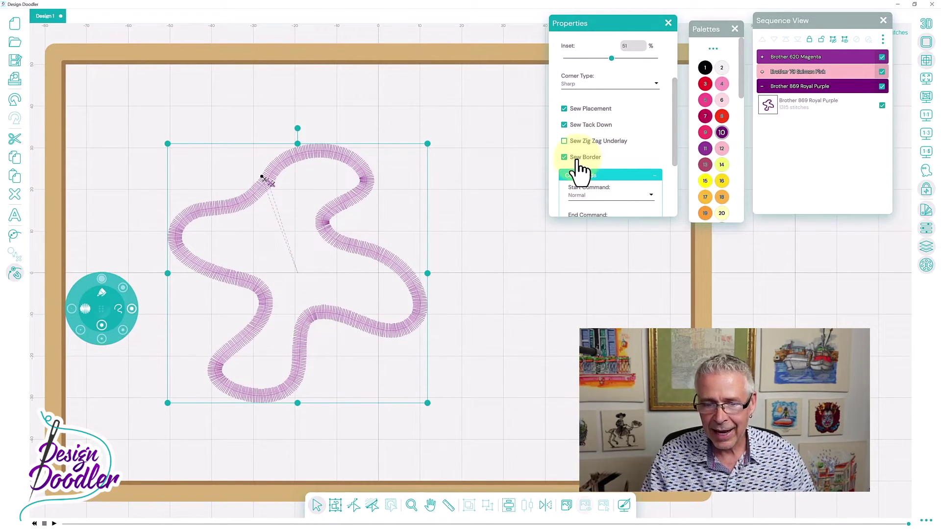
drag(674, 106, 681, 45)
click(658, 56)
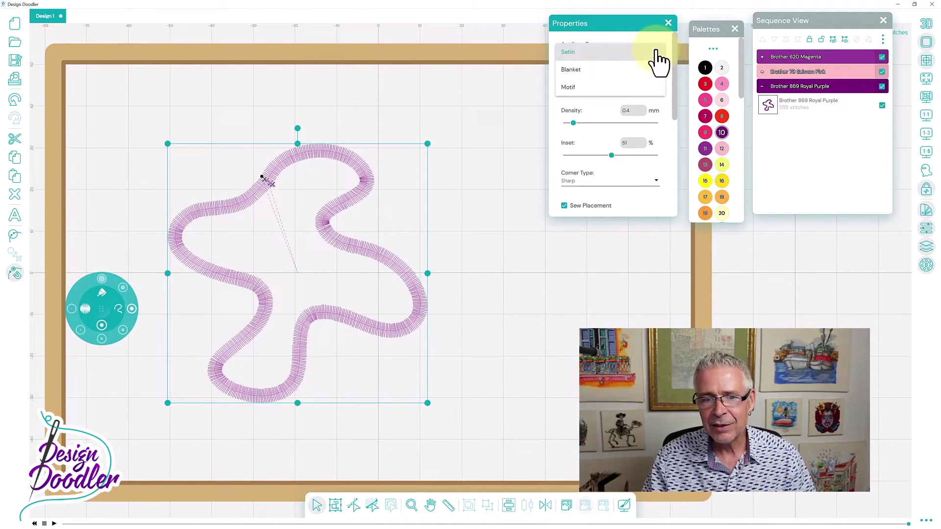
click(568, 52)
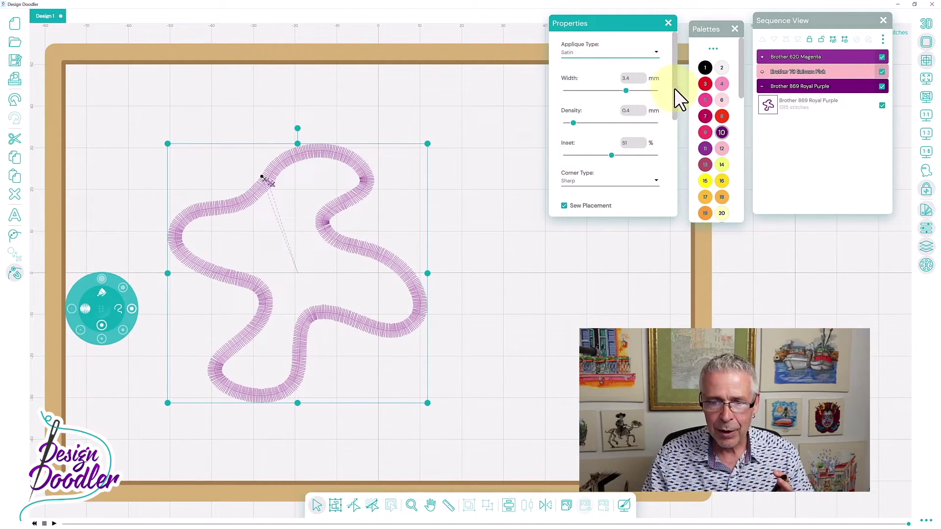
- Enable Sew Zig Zag Underlay on the purple blob, keeping its satin border, and check it in 3D
drag(674, 88, 674, 132)
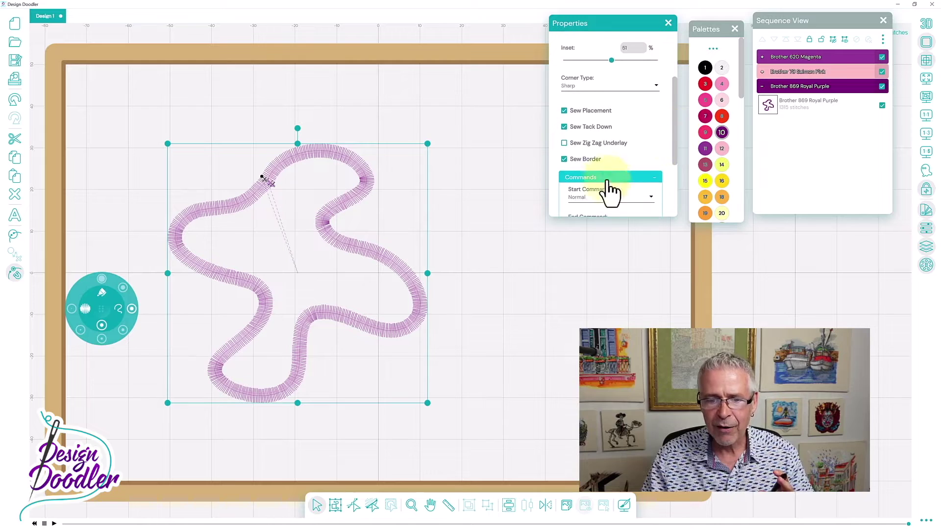
click(564, 160)
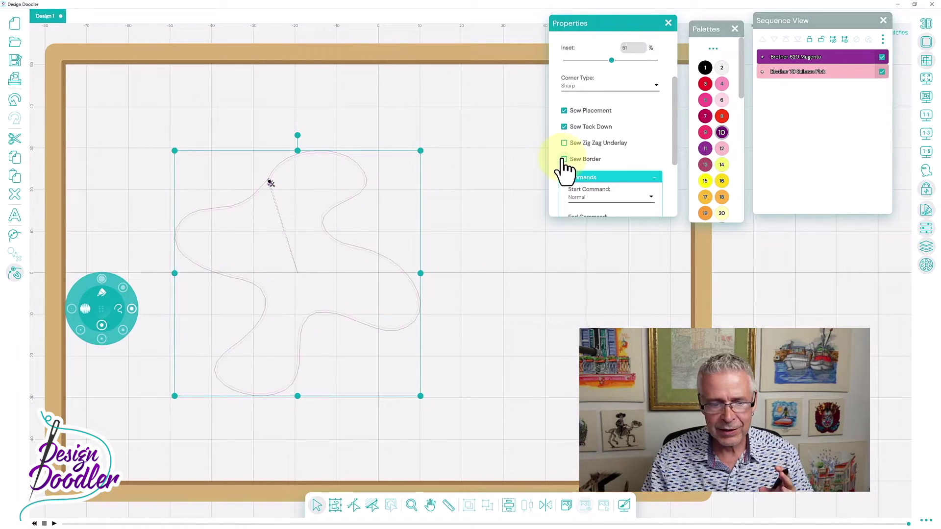
click(926, 41)
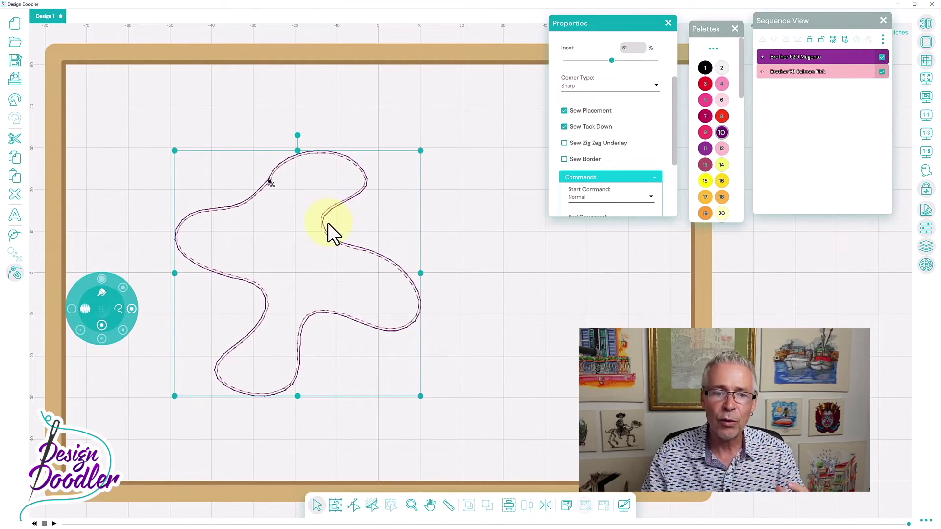
click(564, 143)
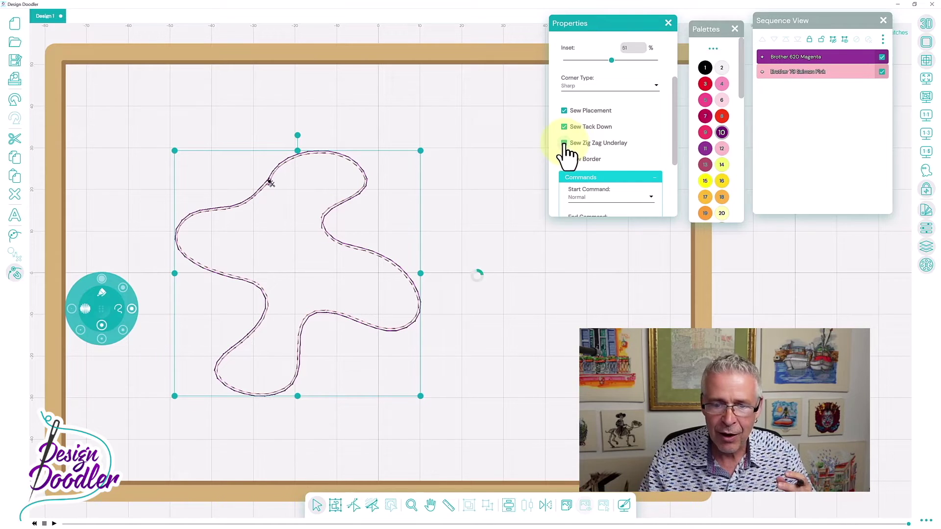
click(564, 159)
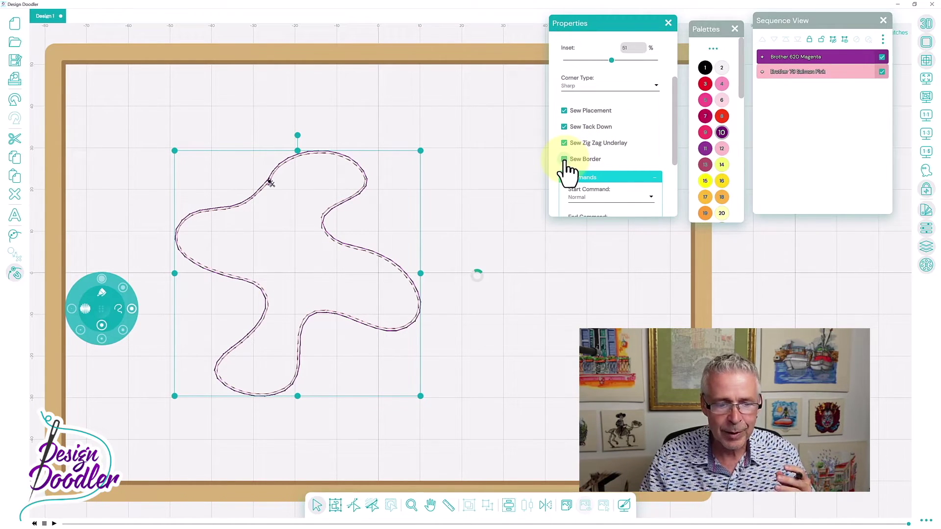
click(926, 24)
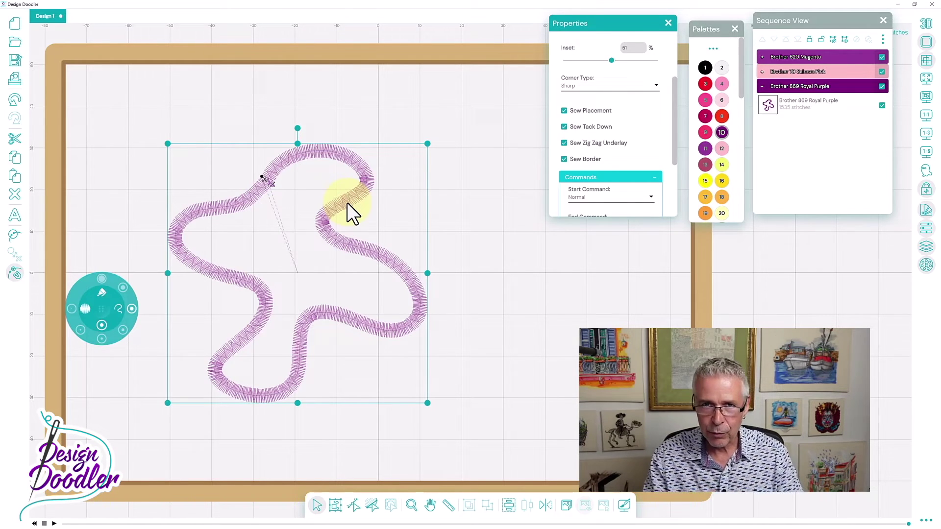
click(470, 303)
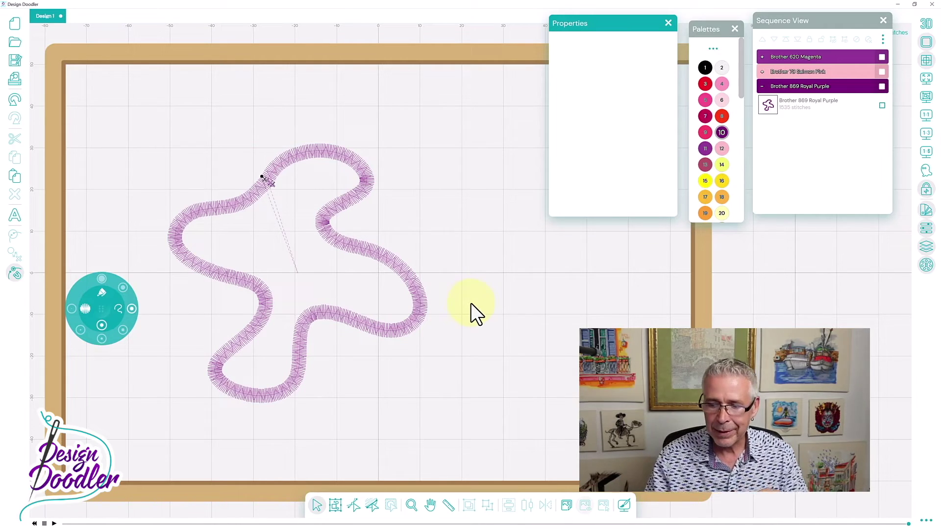
click(925, 521)
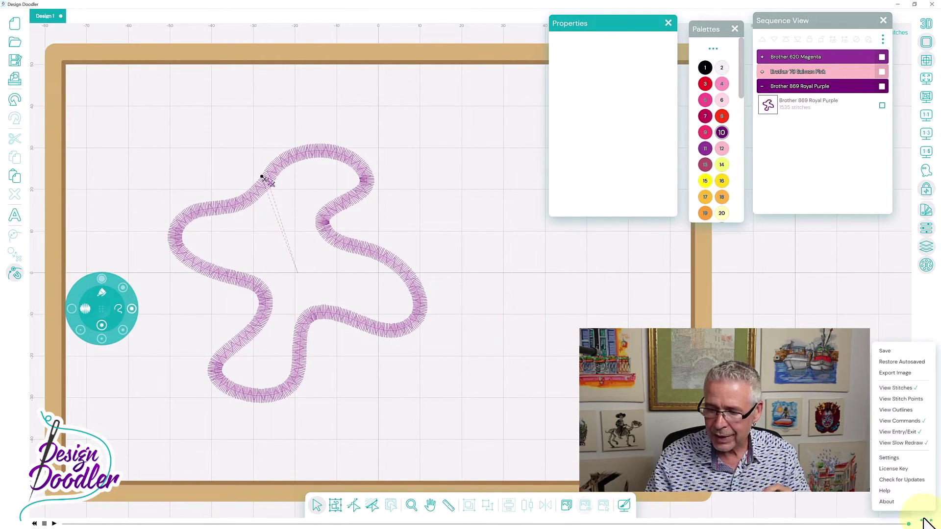
click(888, 457)
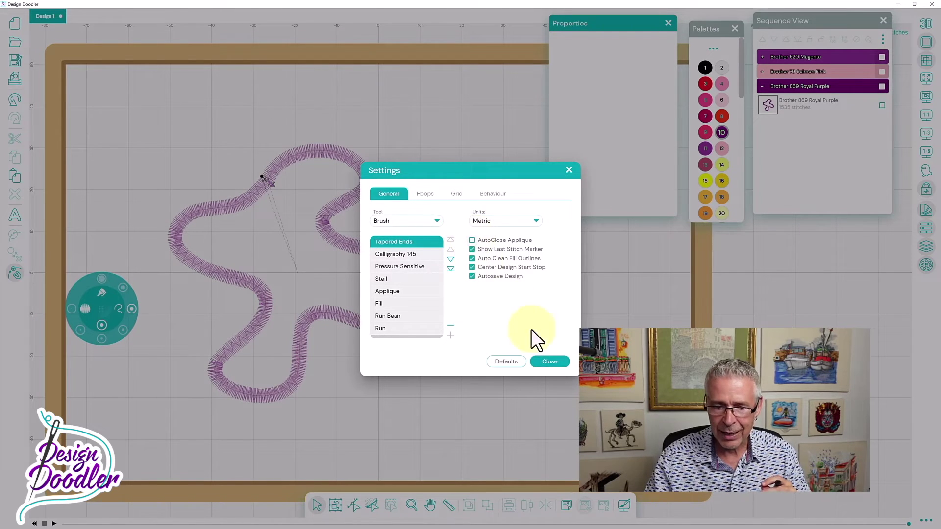
click(543, 362)
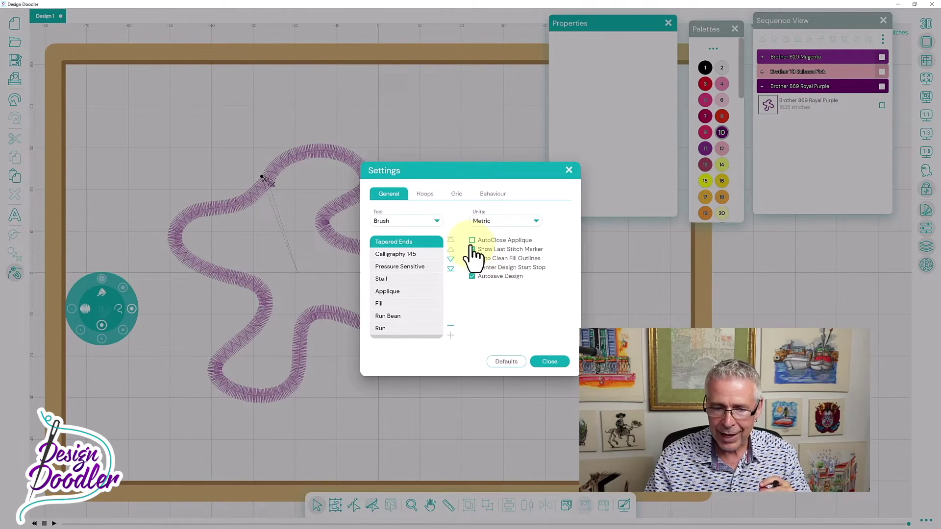
click(556, 362)
click(558, 363)
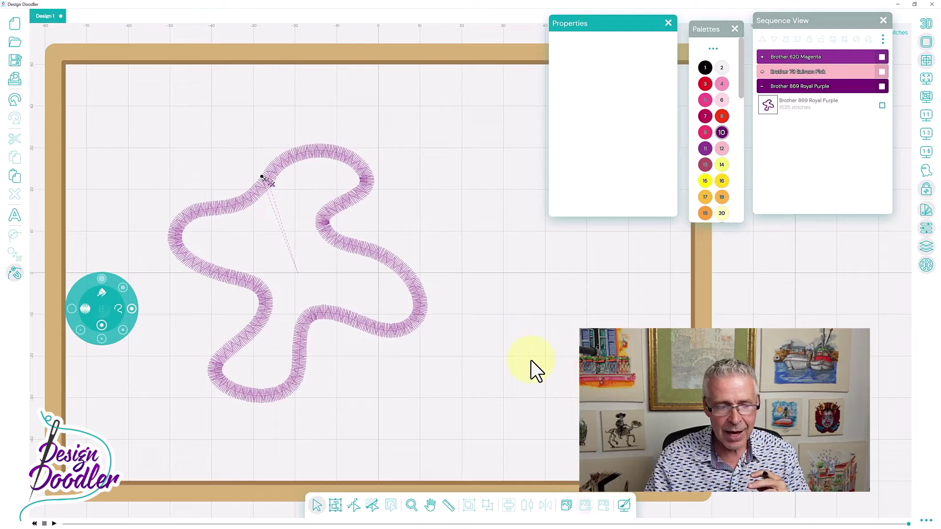
click(314, 308)
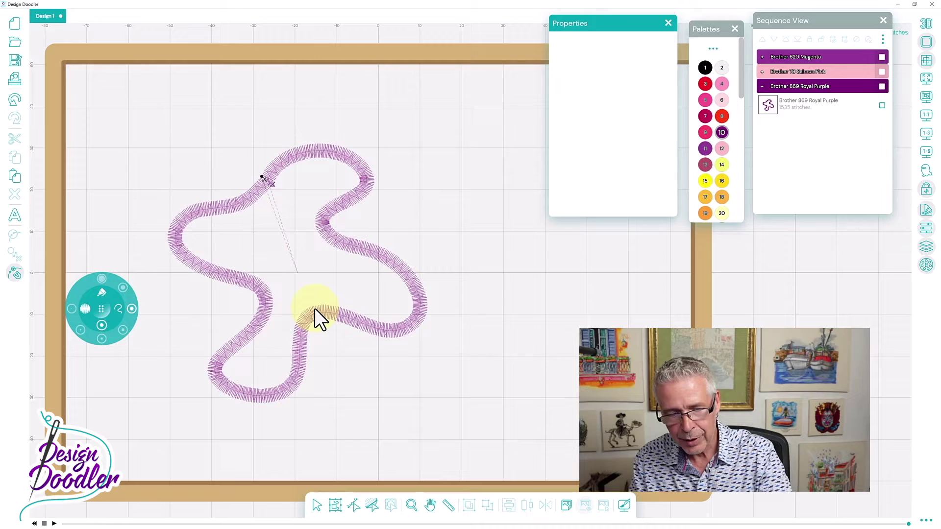
- Draw an open hook-shaped appliqué right of the blob and untick its Sew Border
mouse_move(474, 327)
mouse_down()
mouse_move(483, 259)
mouse_move(519, 240)
mouse_move(557, 259)
mouse_move(572, 289)
mouse_move(571, 330)
mouse_move(499, 362)
mouse_up()
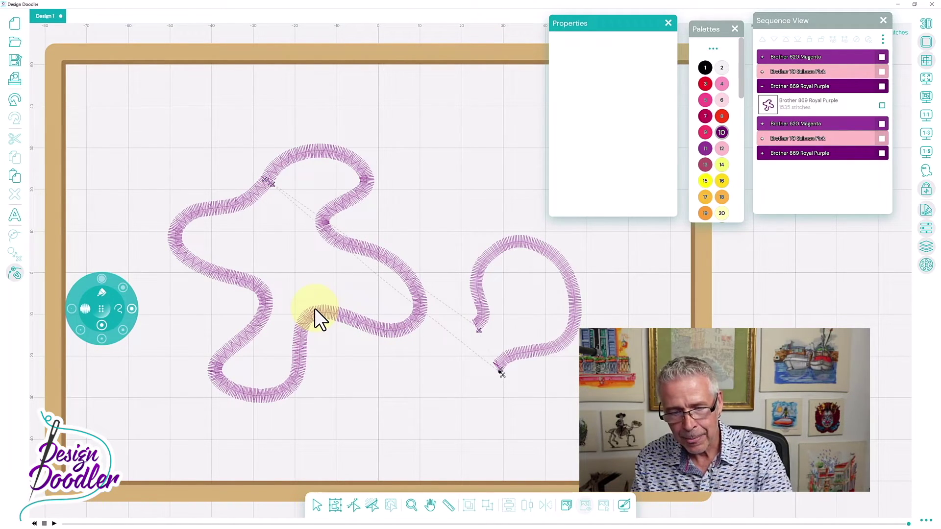
key(3)
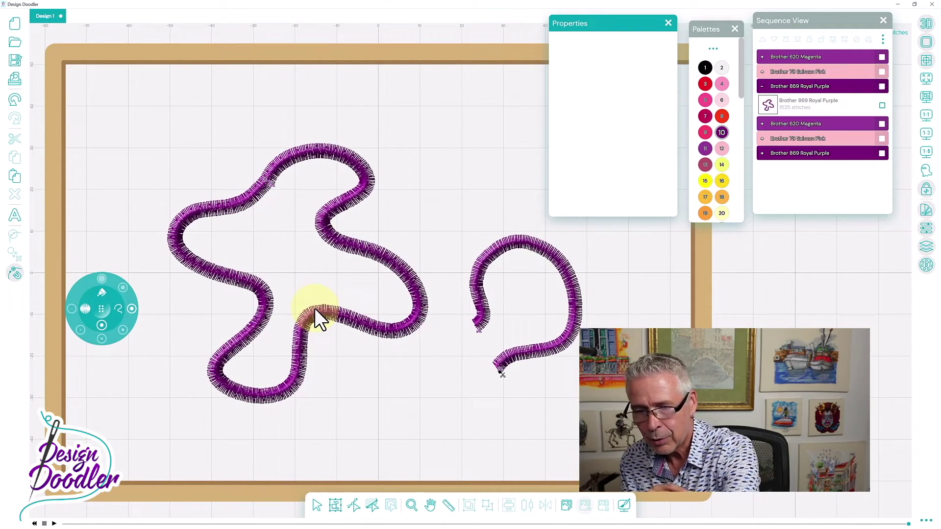
key(Escape)
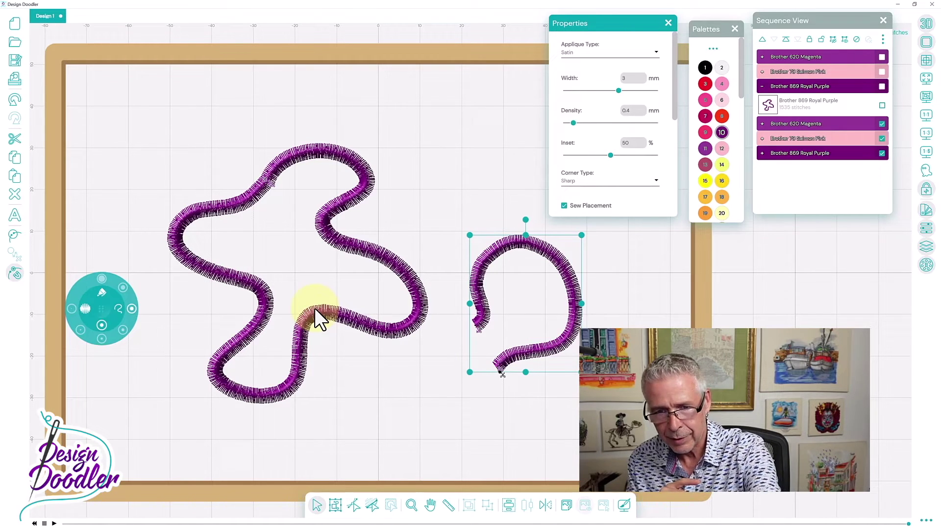
scroll(613, 122, down, 3)
click(564, 174)
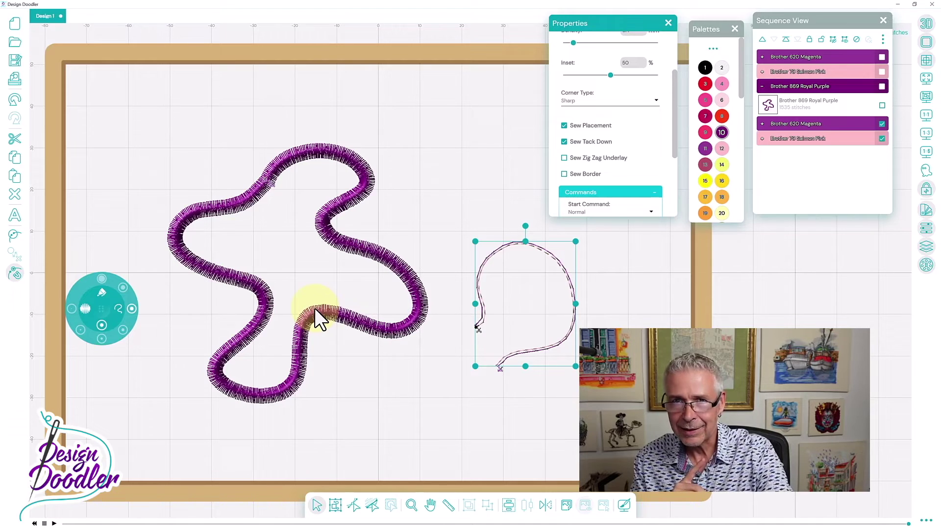
key(Escape)
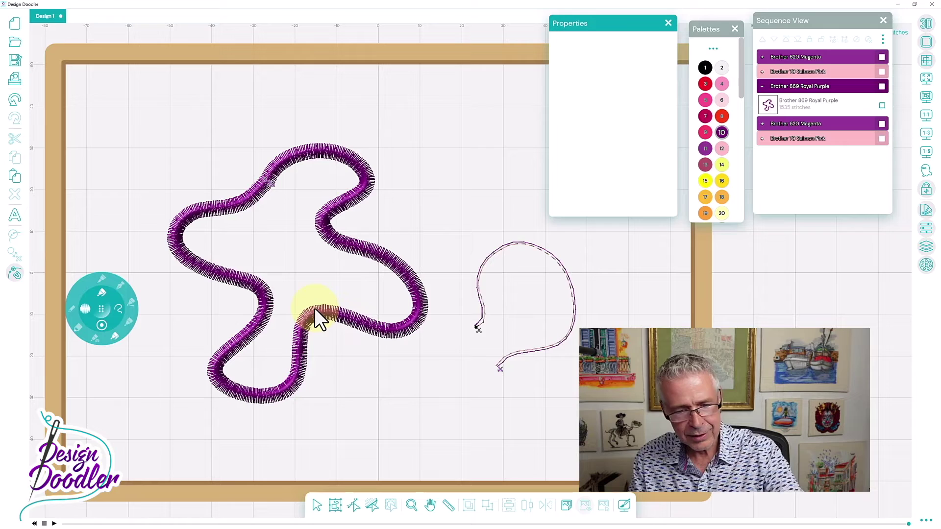
- Draw a second open appliqué arc above the hook and switch to selecting objects
mouse_move(431, 248)
mouse_down()
mouse_move(468, 240)
mouse_move(501, 209)
mouse_move(498, 167)
mouse_move(481, 152)
mouse_move(415, 160)
mouse_move(401, 181)
mouse_move(401, 220)
mouse_up()
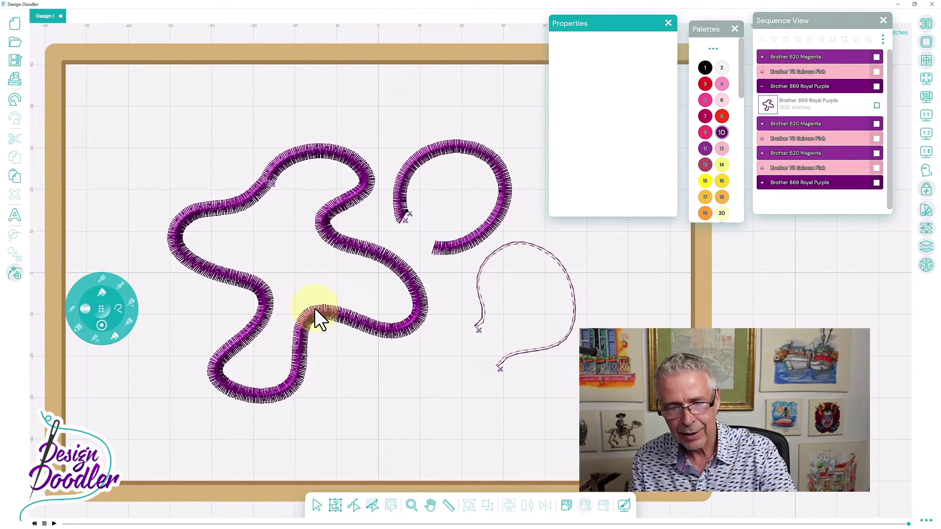
key(Escape)
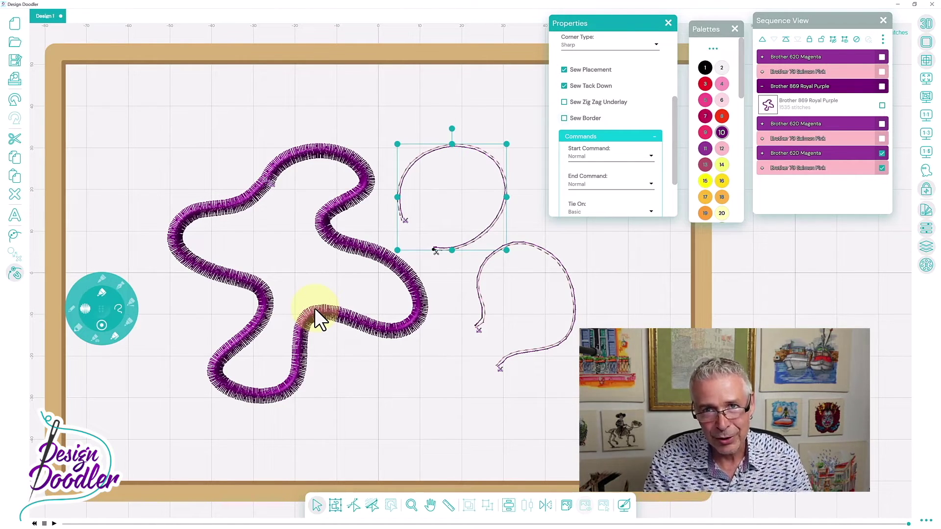
- Delete all three appliqué shapes from the hoop and pick gold thread colour 23
key(Escape)
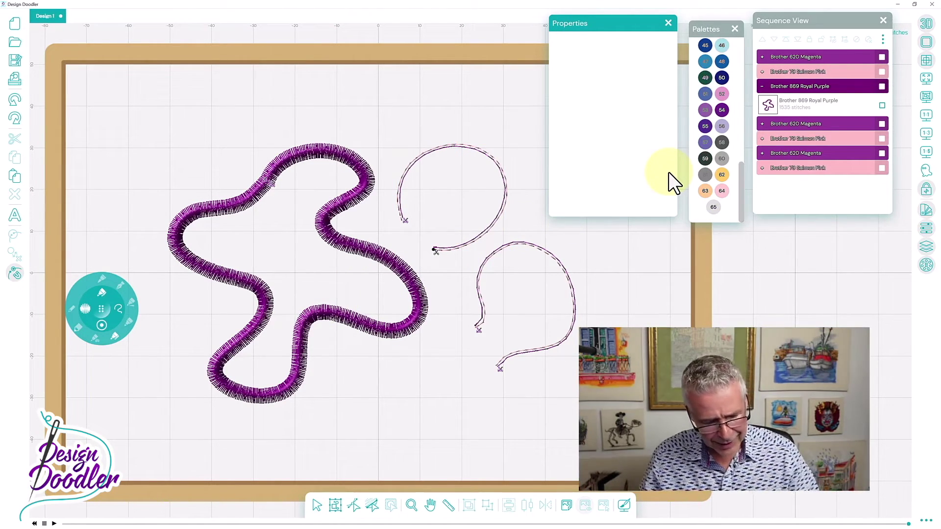
key(t)
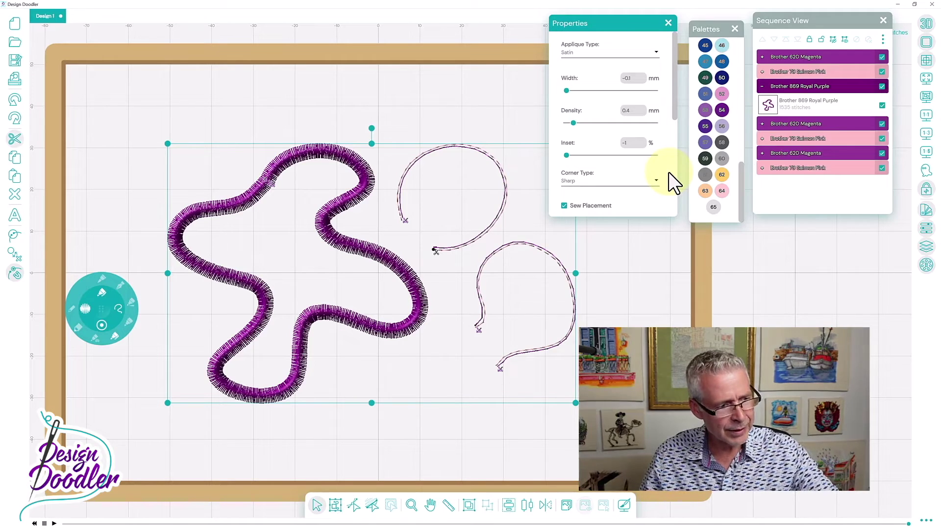
key(Delete)
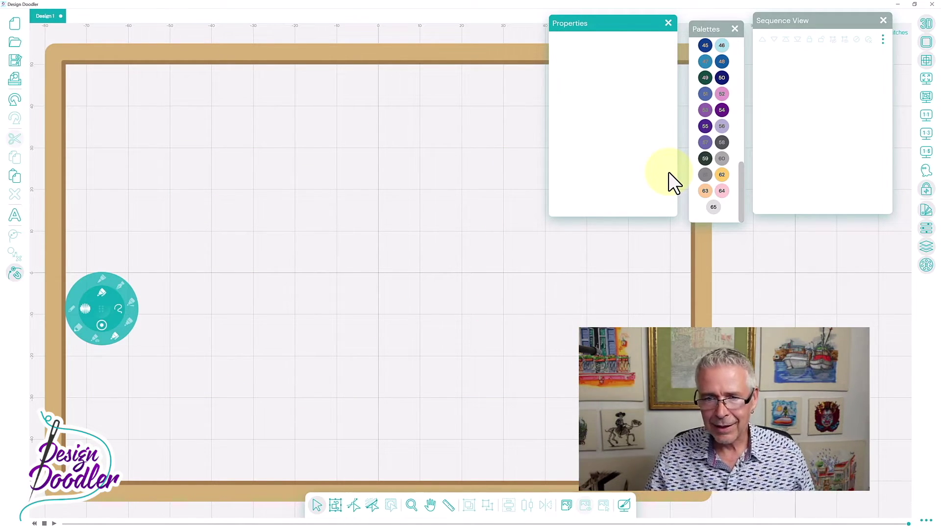
drag(741, 194, 732, 107)
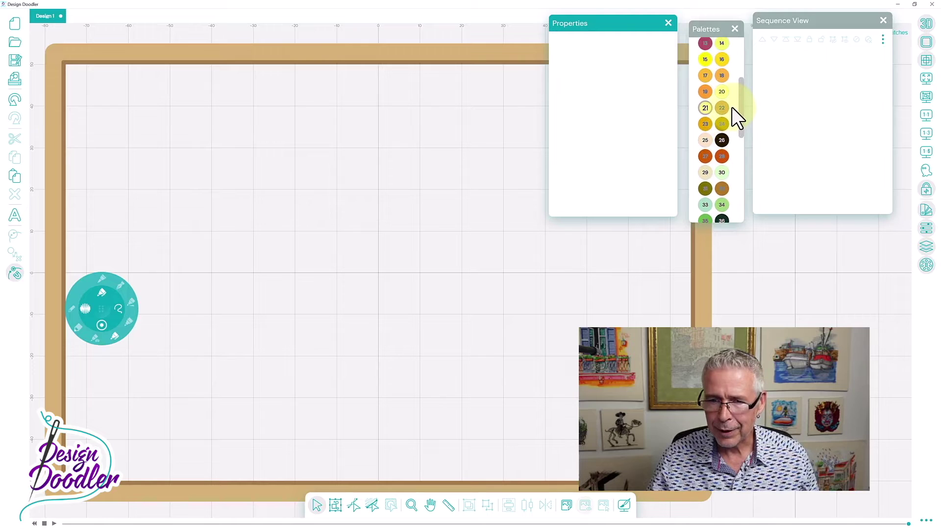
click(704, 126)
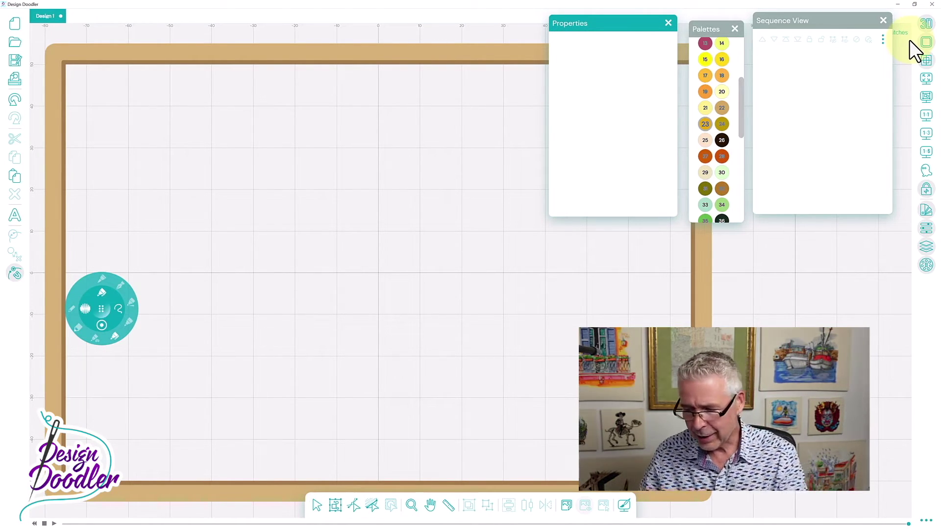
- Open the program Settings from the options menu and close them without changes
click(925, 520)
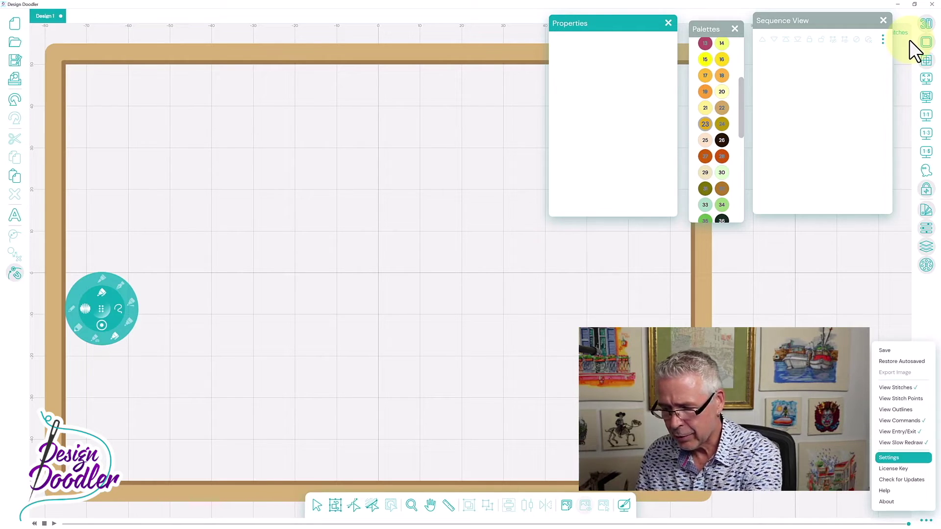
click(889, 457)
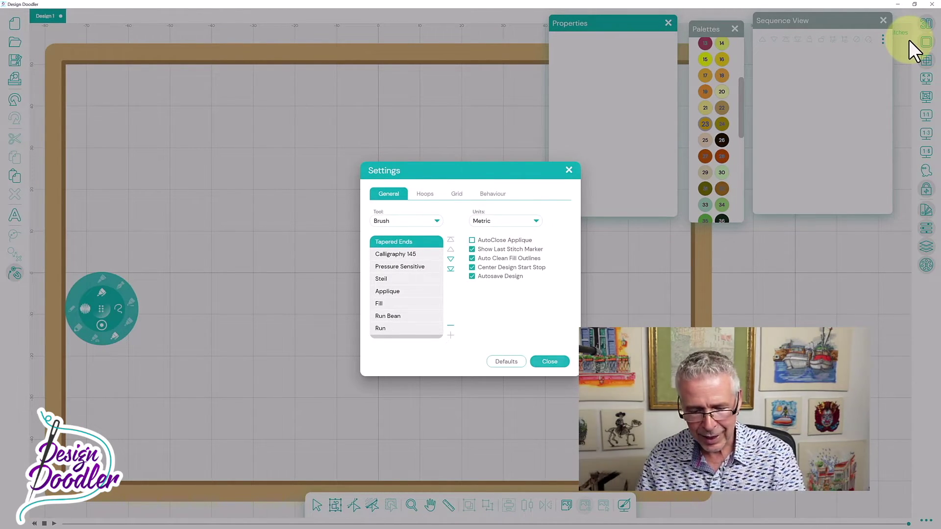
key(Escape)
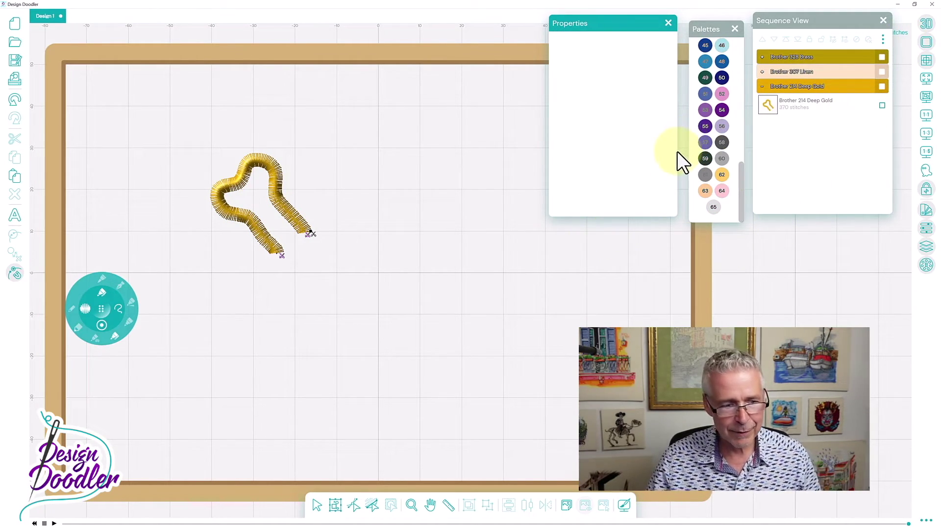
- Switch to flat preview, select the gold bone to review its Satin 3 mm properties, then close Properties
click(928, 28)
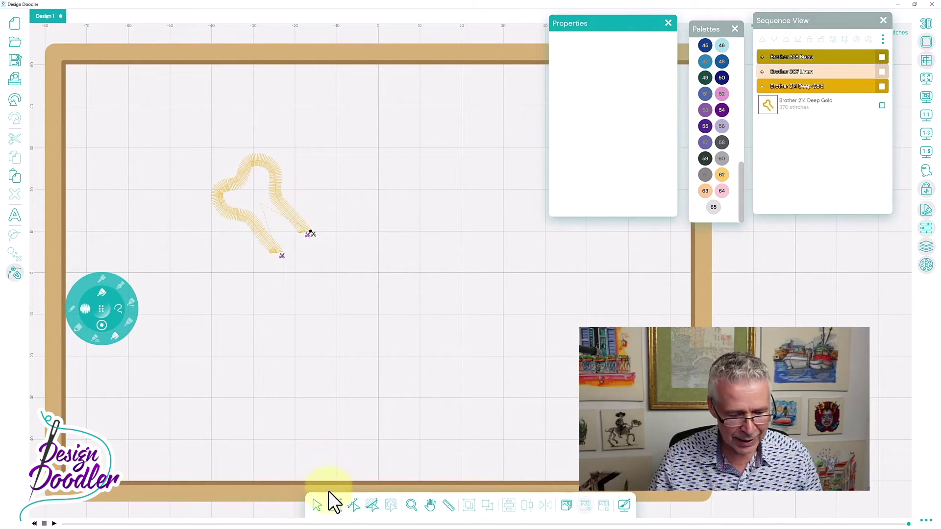
click(317, 507)
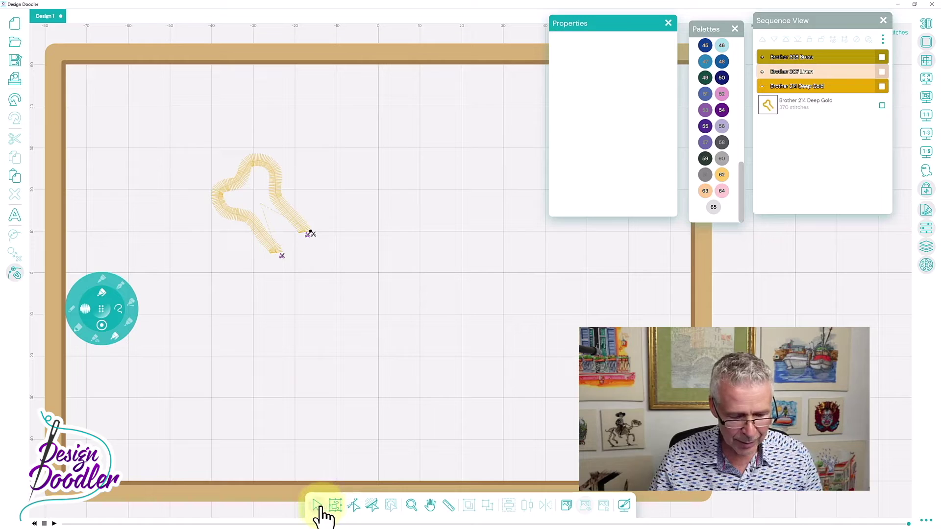
click(270, 246)
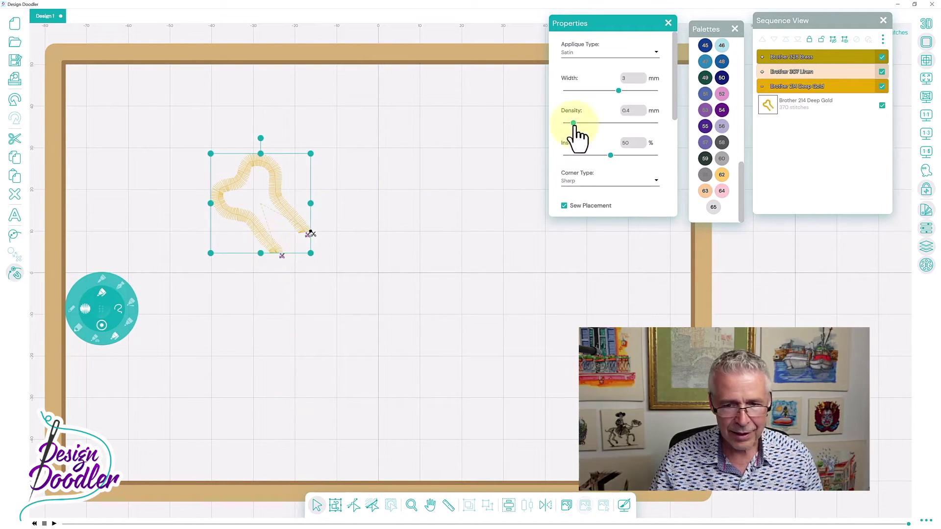
drag(674, 103, 677, 148)
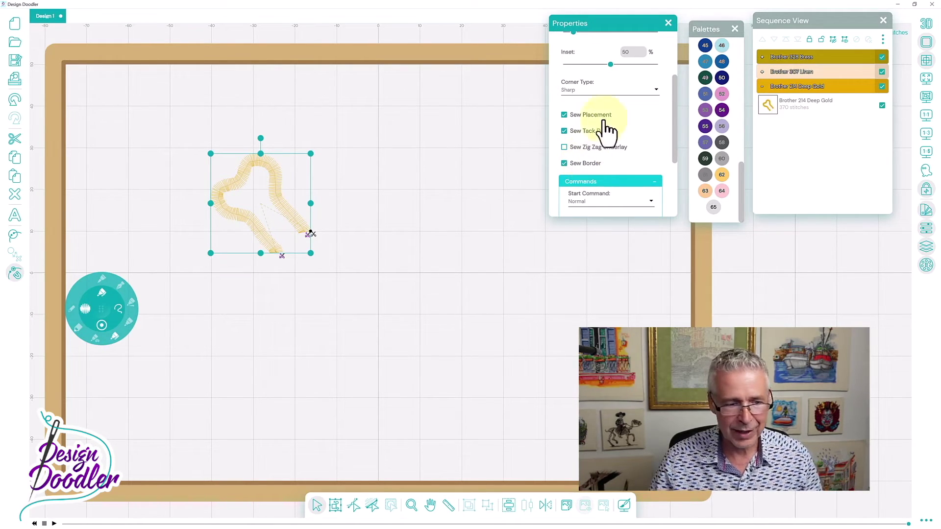
click(668, 23)
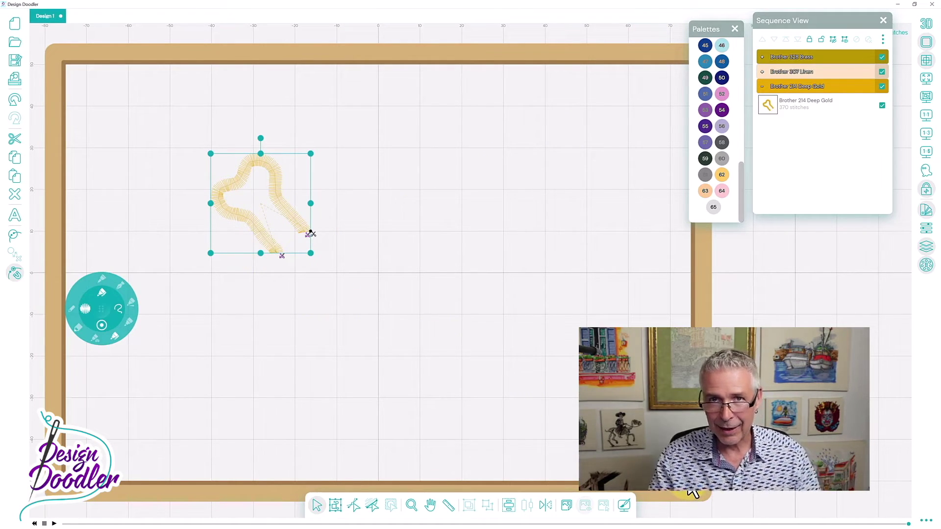
- Turn on AutoClose Applique in the program settings
click(926, 521)
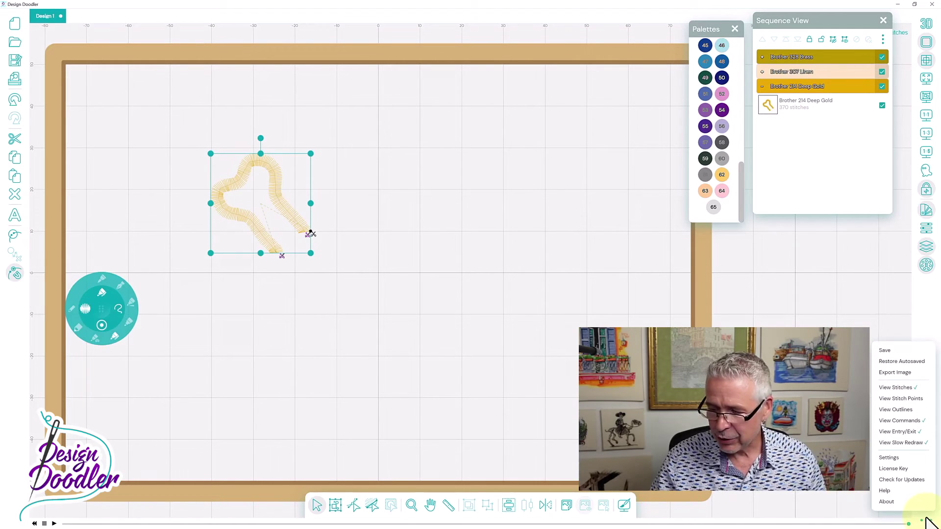
click(899, 460)
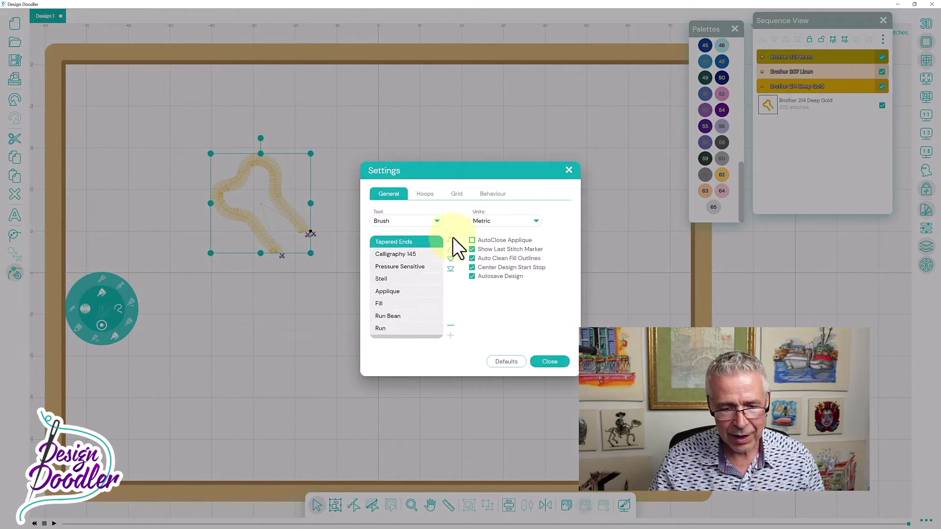
click(472, 240)
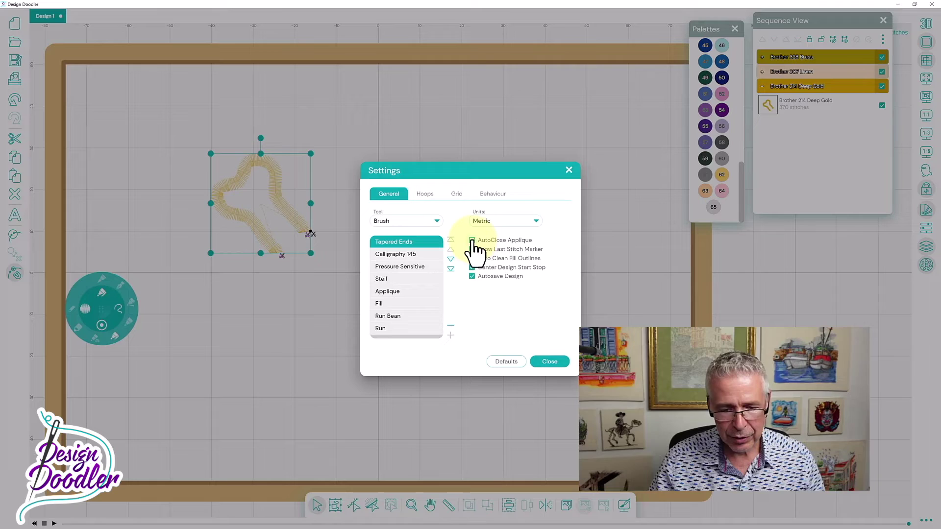
click(550, 361)
- Draw a closed meat outline from the bone in brown thread colour 32
drag(743, 166, 754, 105)
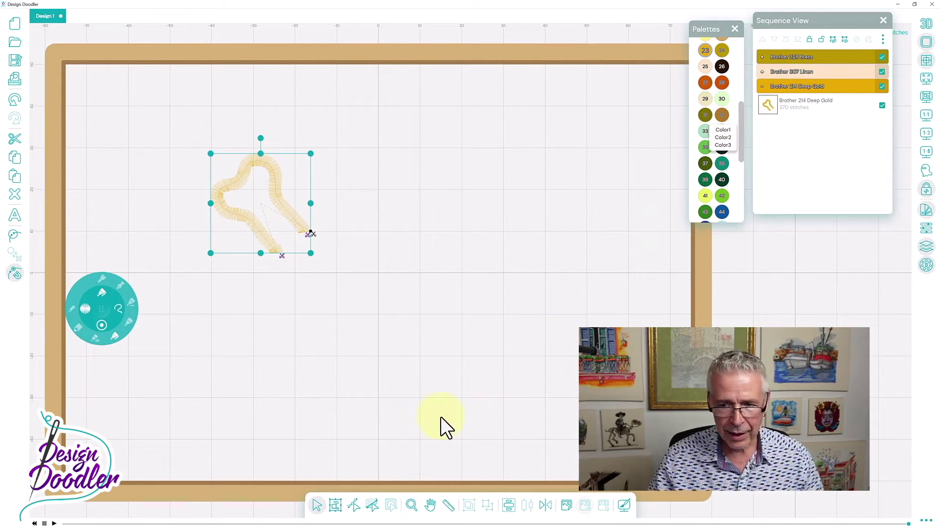
click(251, 460)
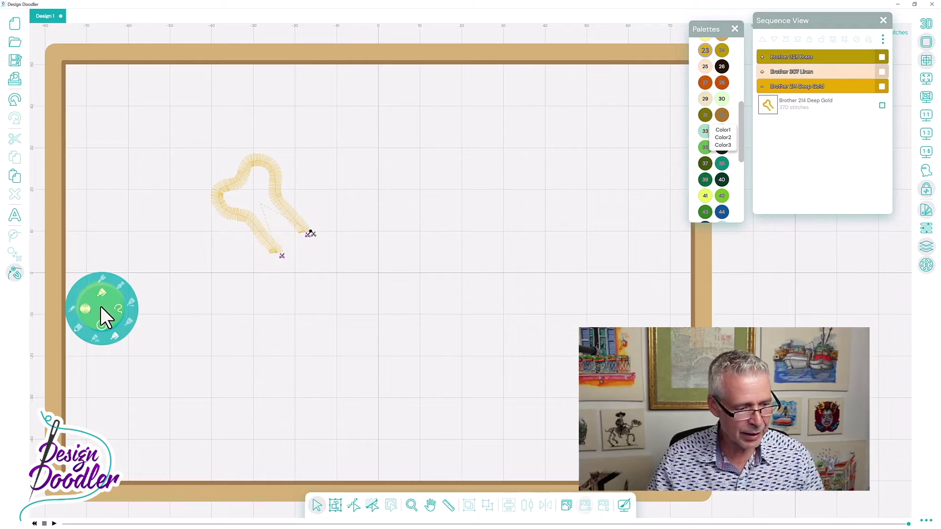
click(721, 115)
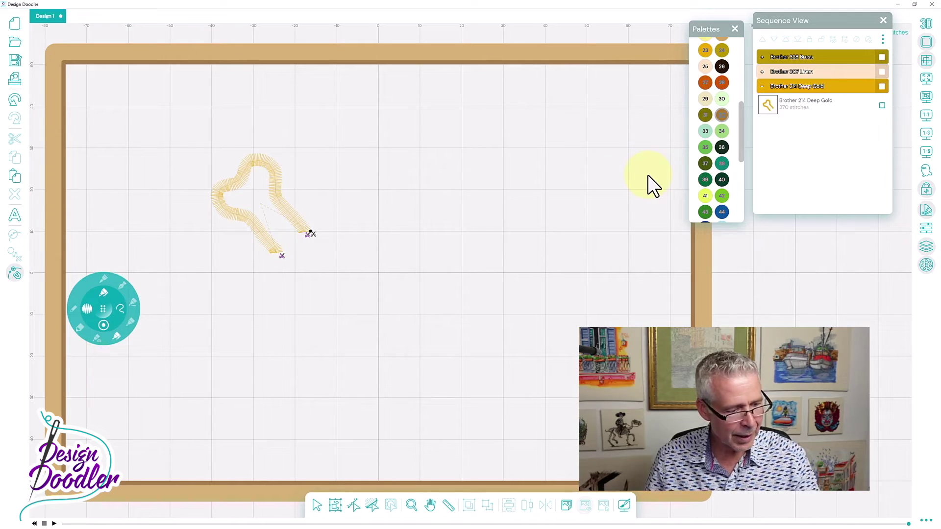
mouse_move(293, 288)
mouse_down()
mouse_move(342, 407)
mouse_move(366, 434)
mouse_move(395, 442)
mouse_move(435, 437)
mouse_move(485, 396)
mouse_move(481, 357)
mouse_move(402, 304)
mouse_up()
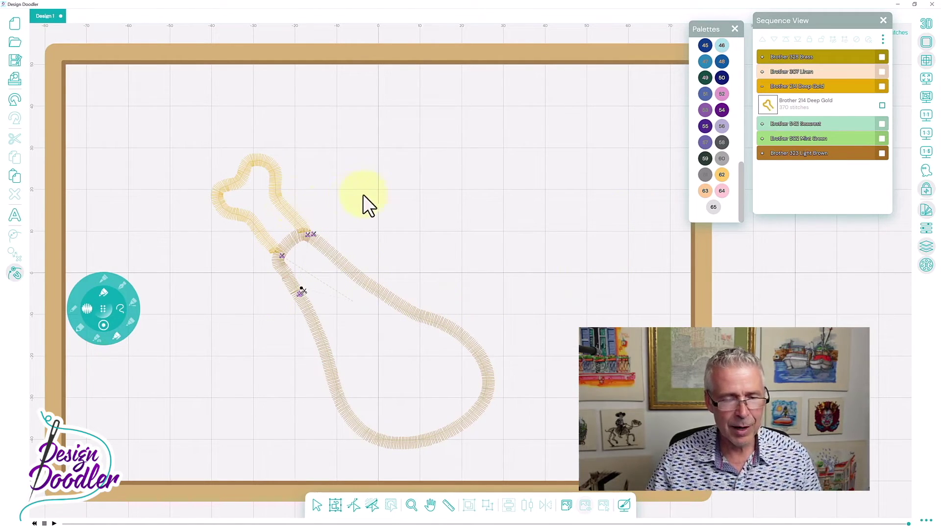
- Move the gold bone outline's start and end points to the meat join and regenerate its stitches
click(926, 79)
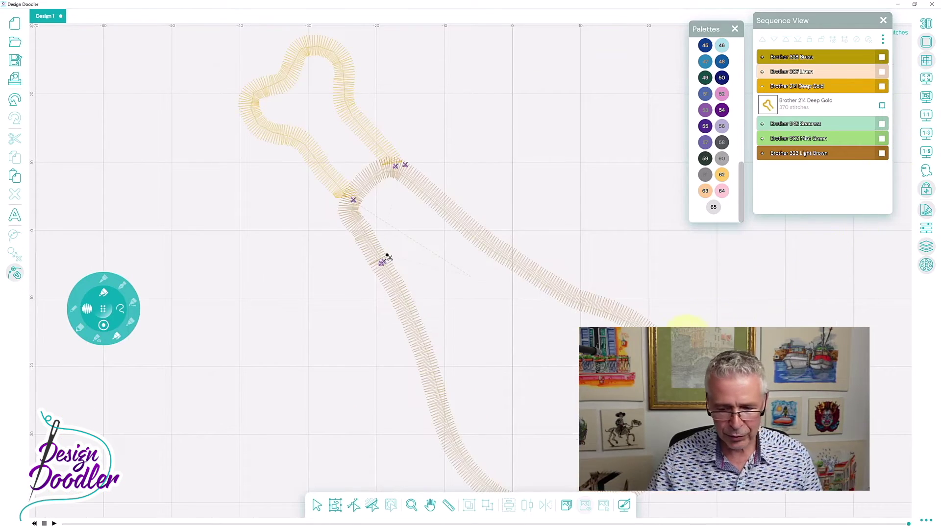
click(429, 506)
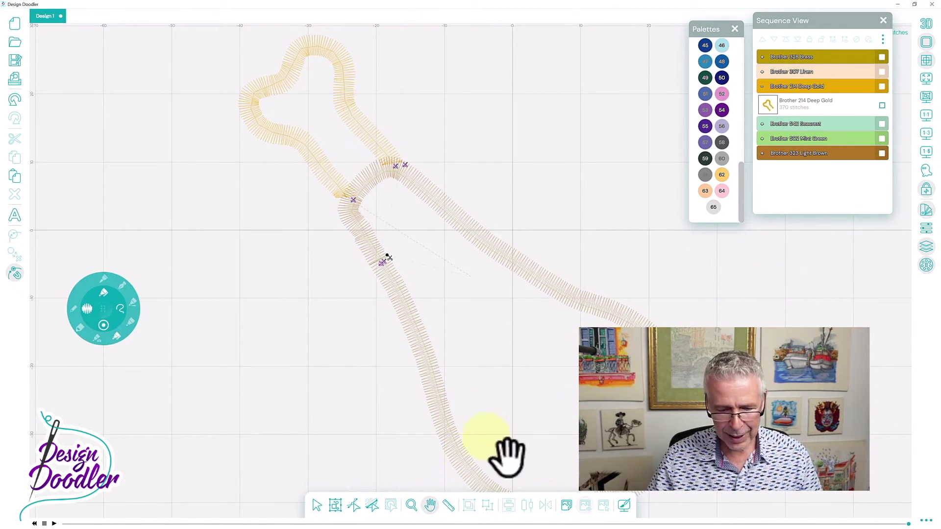
drag(504, 456, 447, 393)
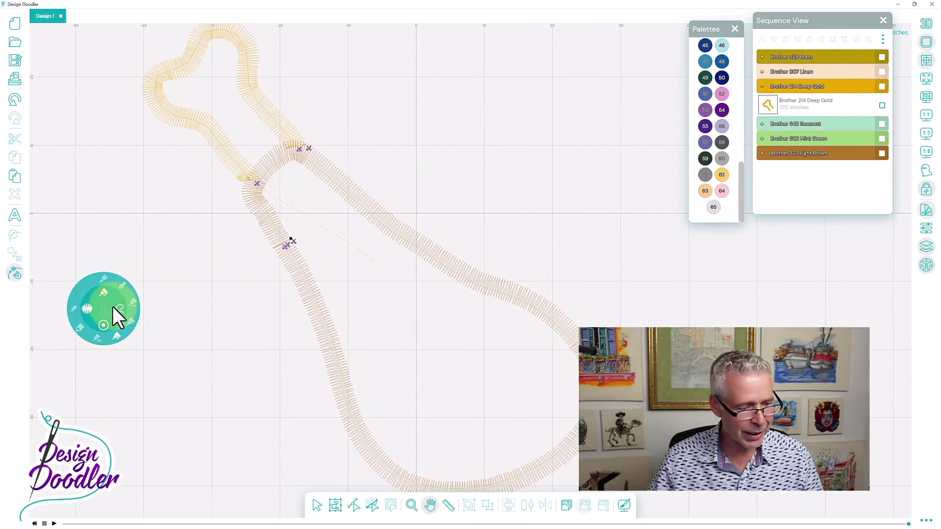
click(353, 505)
click(224, 155)
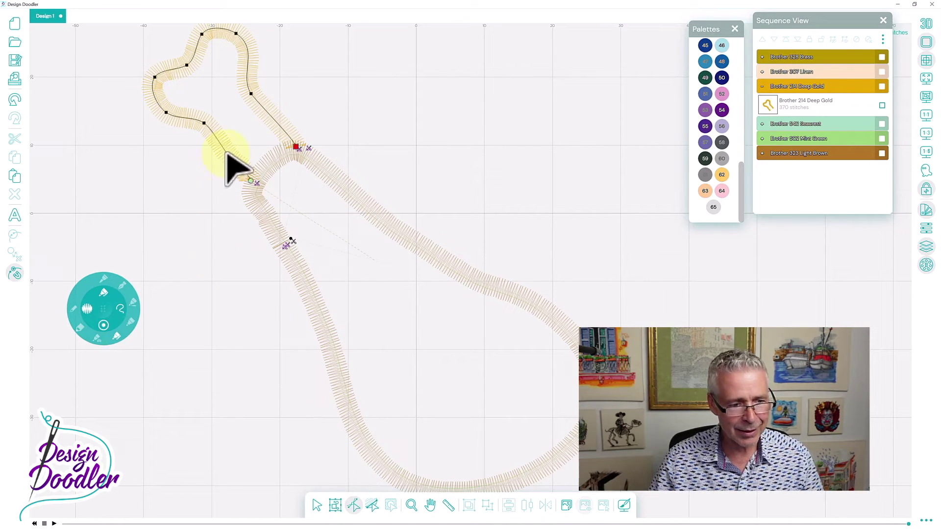
click(249, 182)
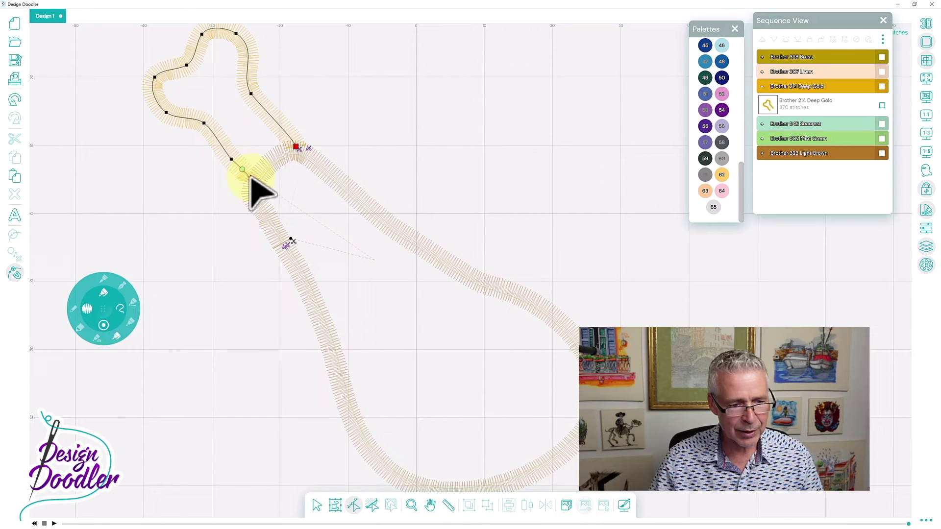
click(250, 175)
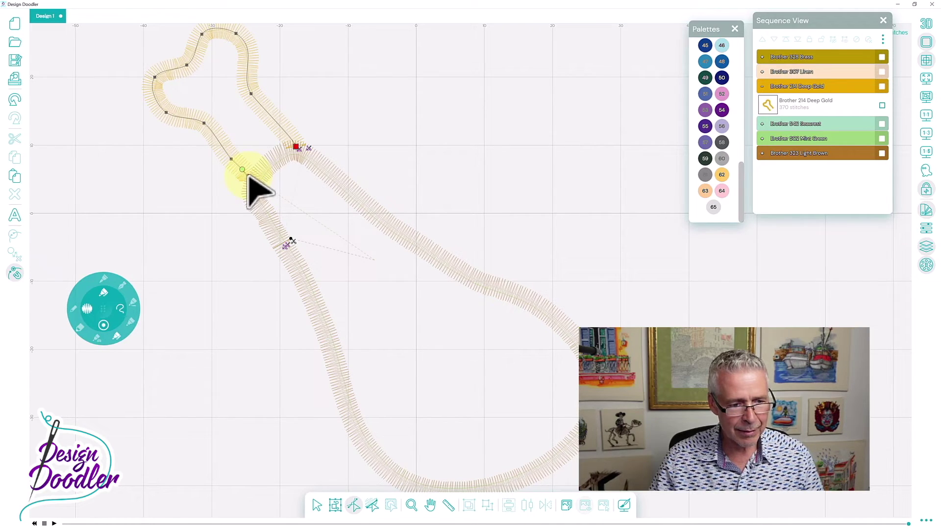
click(250, 181)
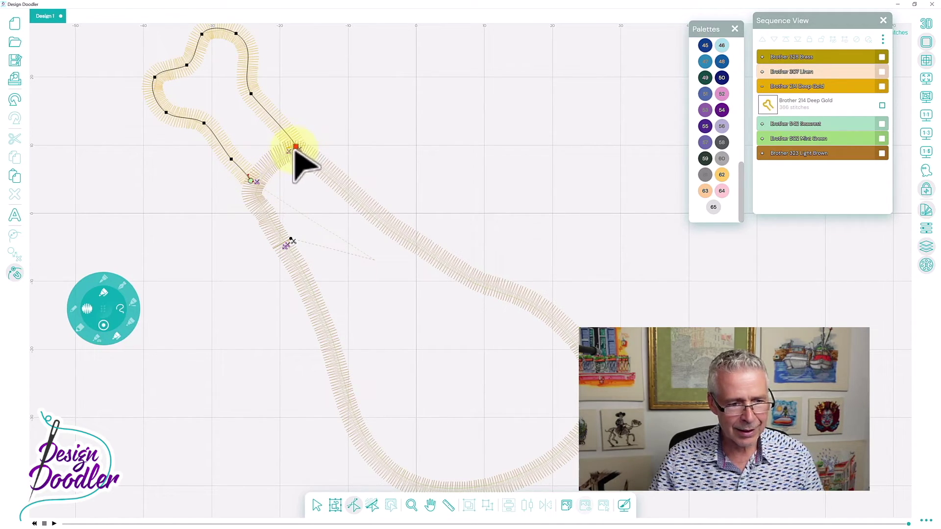
click(283, 245)
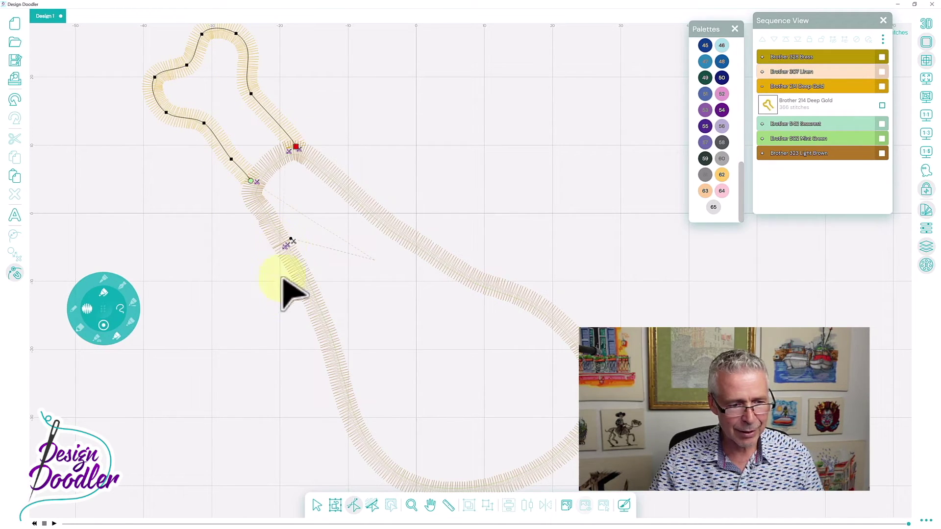
click(316, 505)
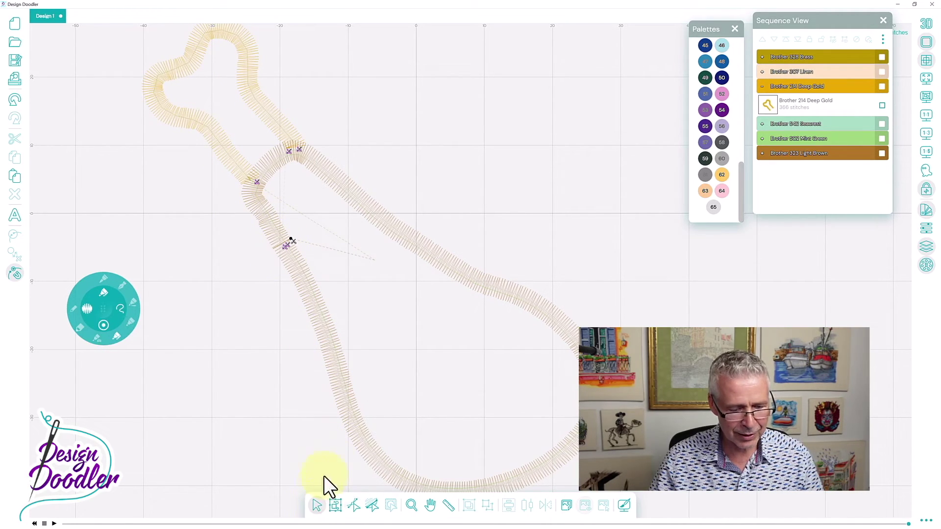
- Move the meat outline's start and end points to its top node, then show stitches in 3D
click(354, 419)
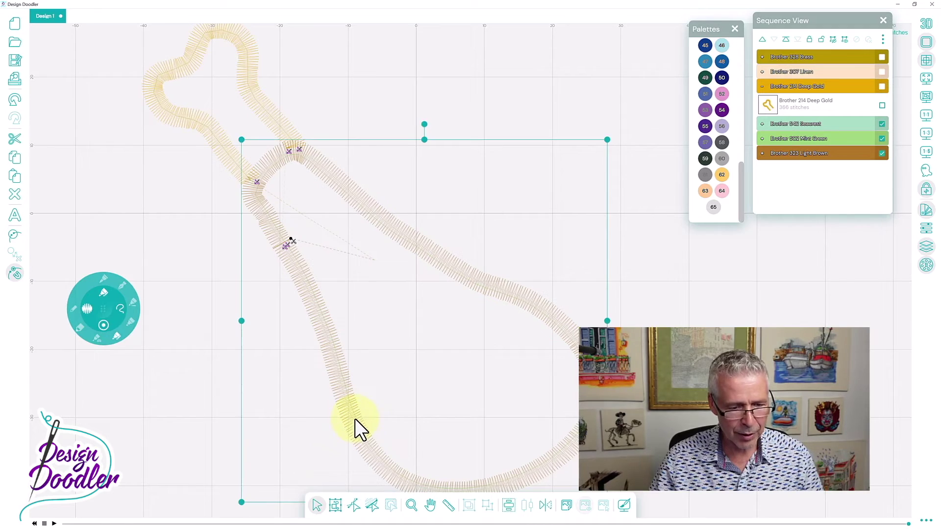
click(353, 506)
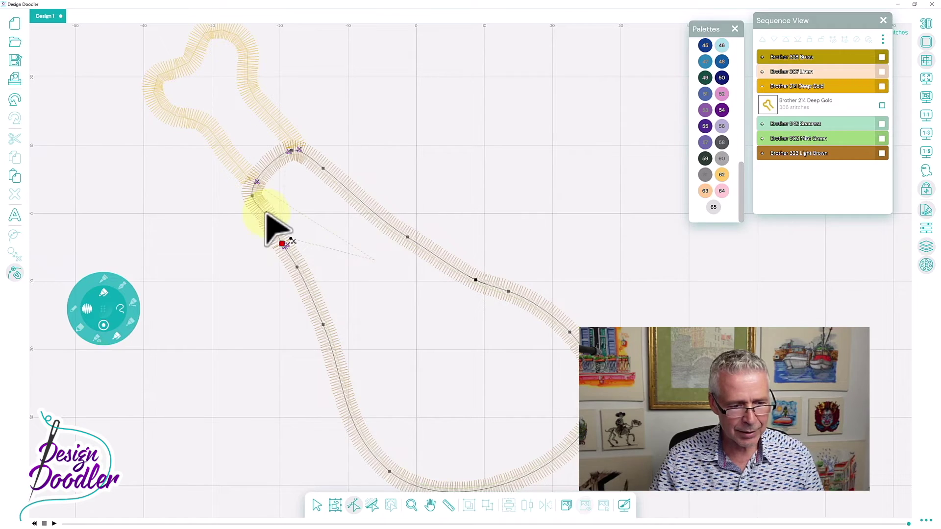
click(266, 214)
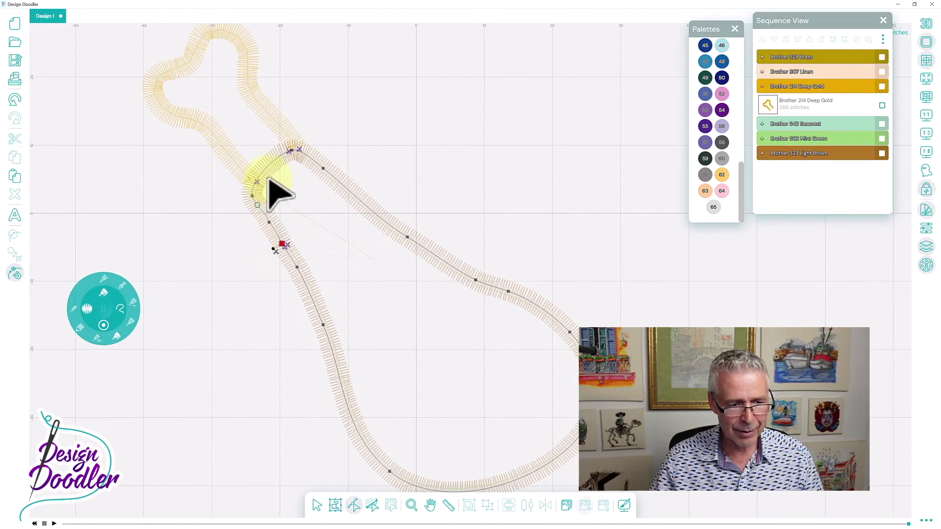
click(287, 152)
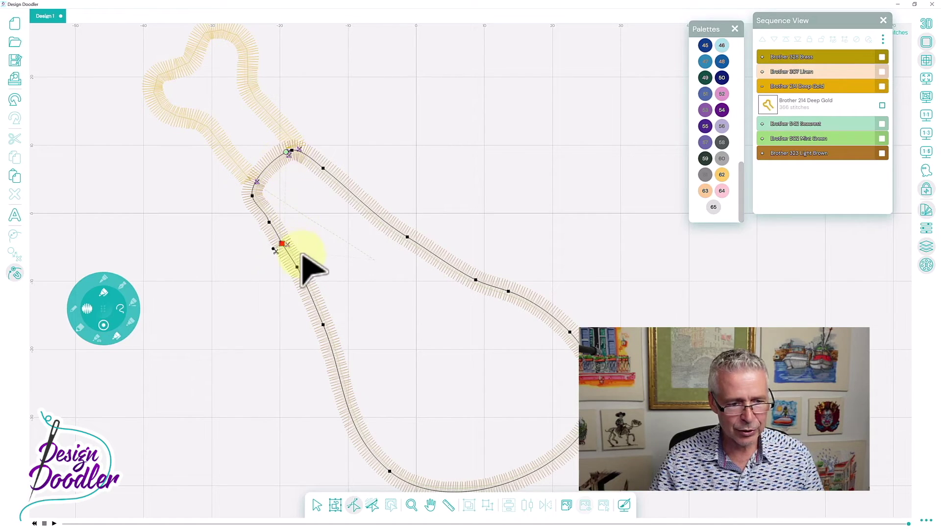
mouse_move(281, 243)
mouse_down()
mouse_move(269, 168)
mouse_move(287, 156)
mouse_up()
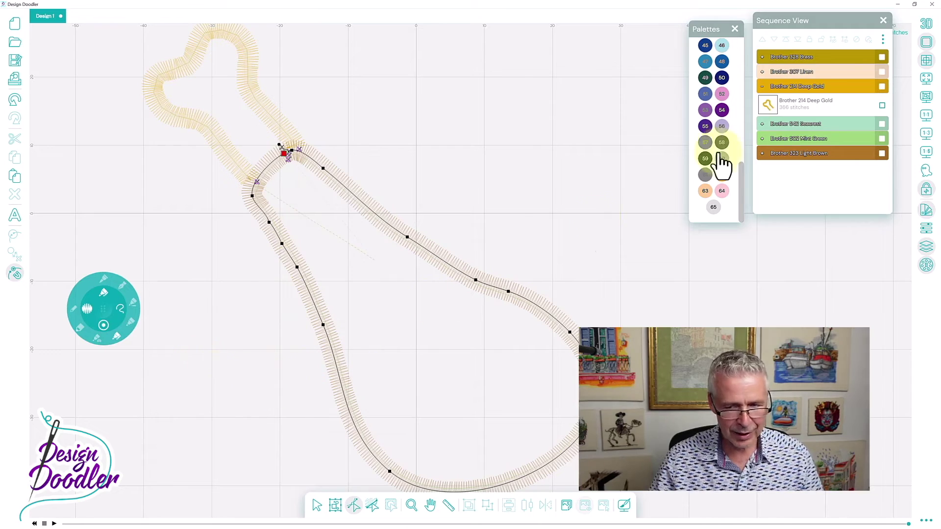
click(926, 25)
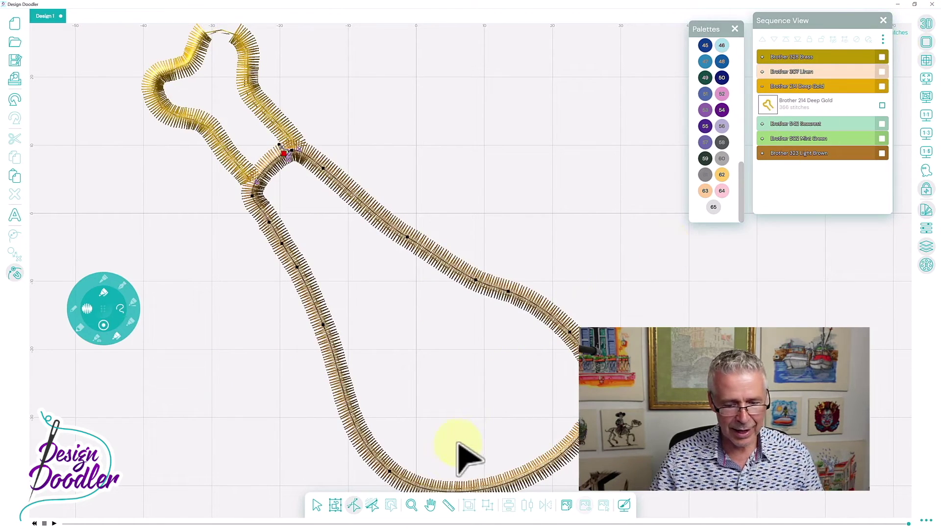
- Drag a node on the meat outline's lower curve down-right so the curve bulges out
click(430, 504)
drag(478, 483, 484, 405)
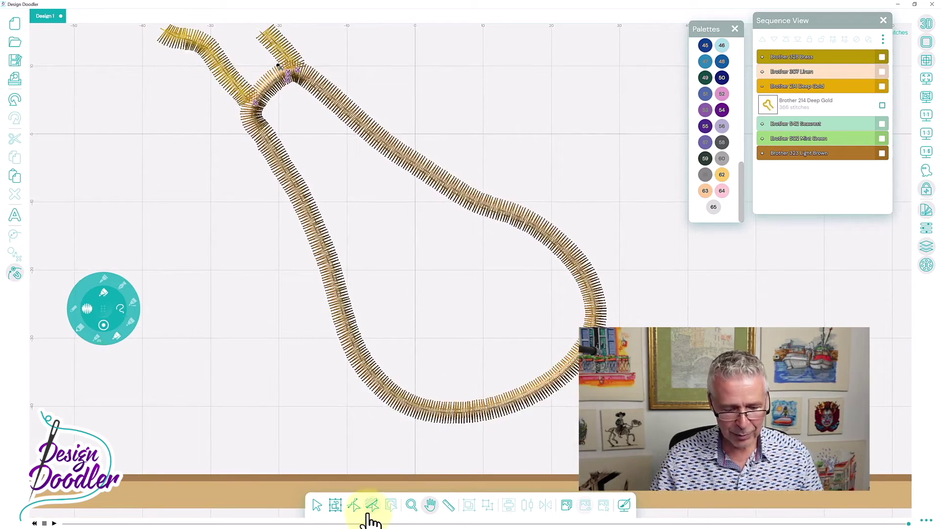
click(353, 505)
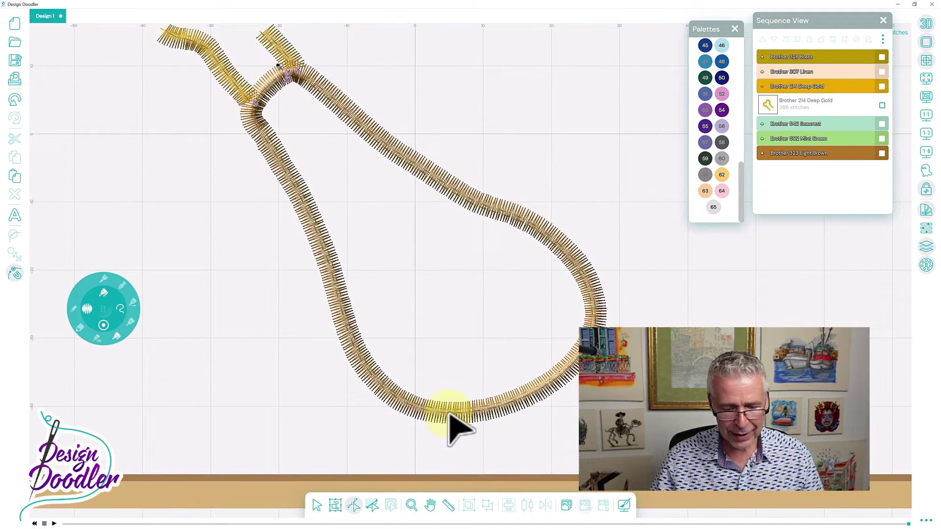
click(448, 412)
click(387, 393)
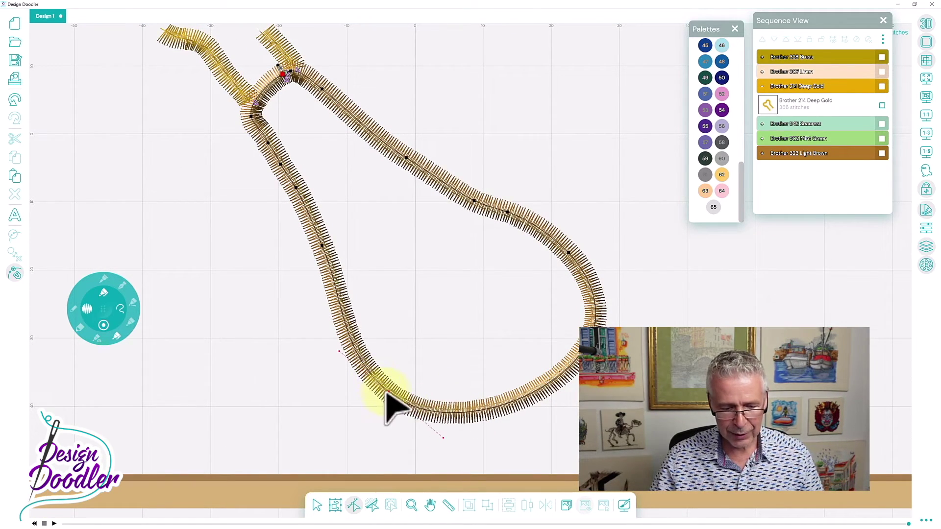
drag(386, 395, 402, 420)
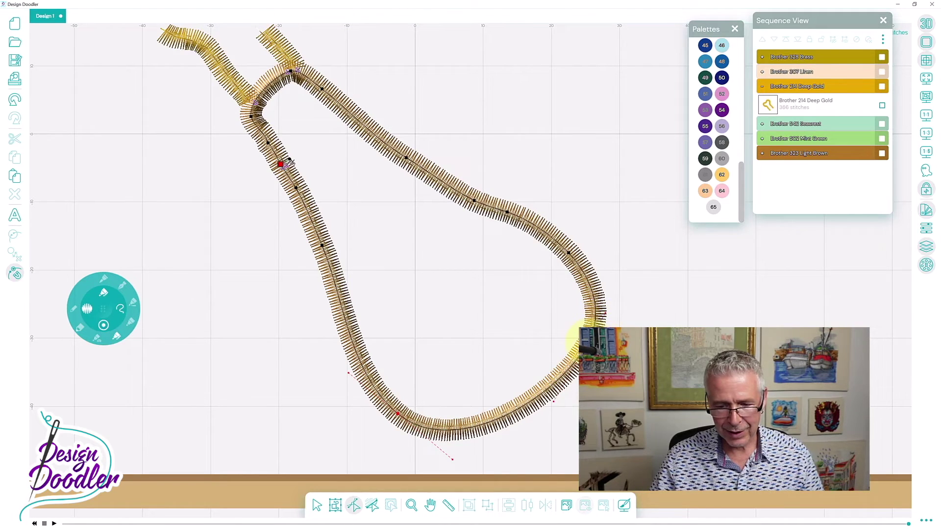
click(574, 342)
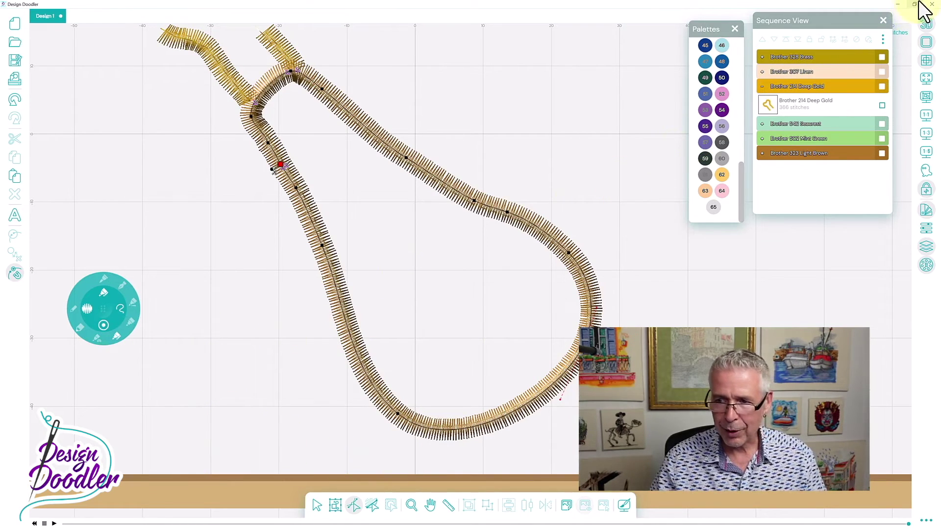
- Zoom and pan to frame the whole drumstick design inside the hoop
click(926, 79)
click(315, 506)
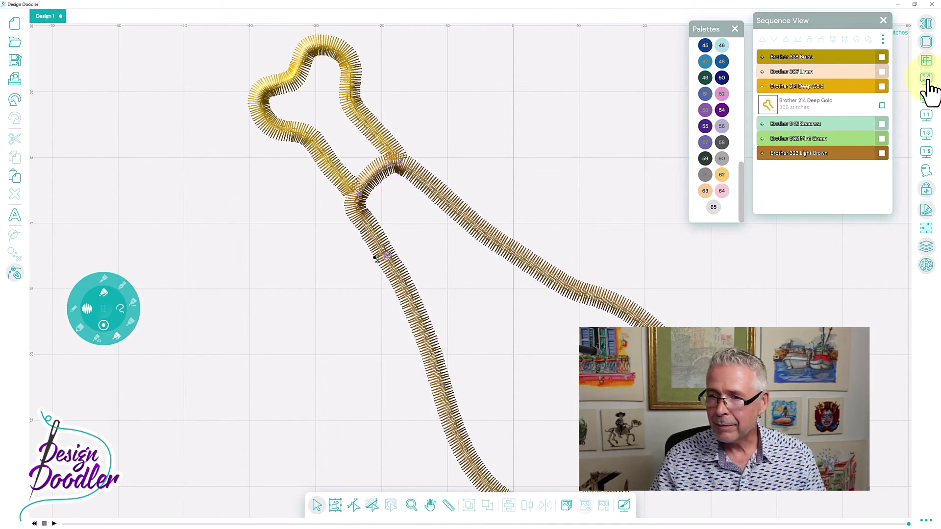
click(926, 118)
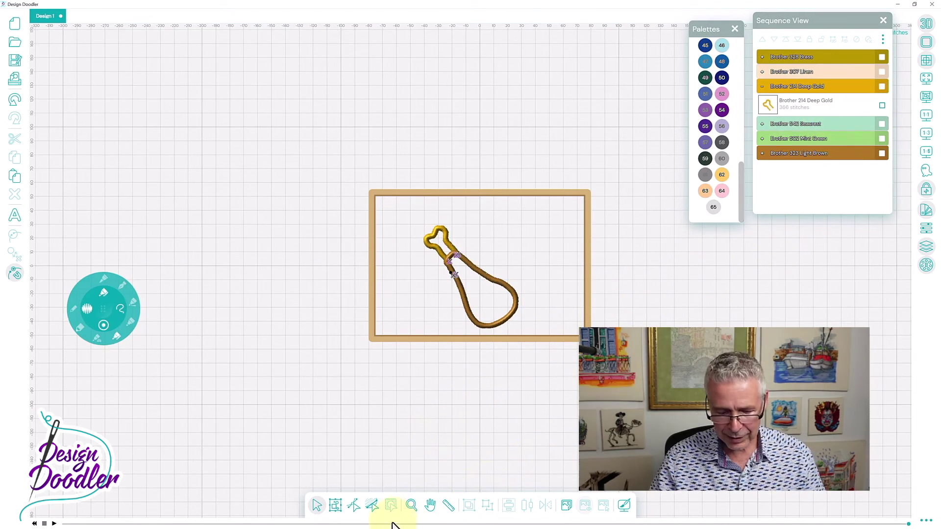
click(410, 505)
click(479, 304)
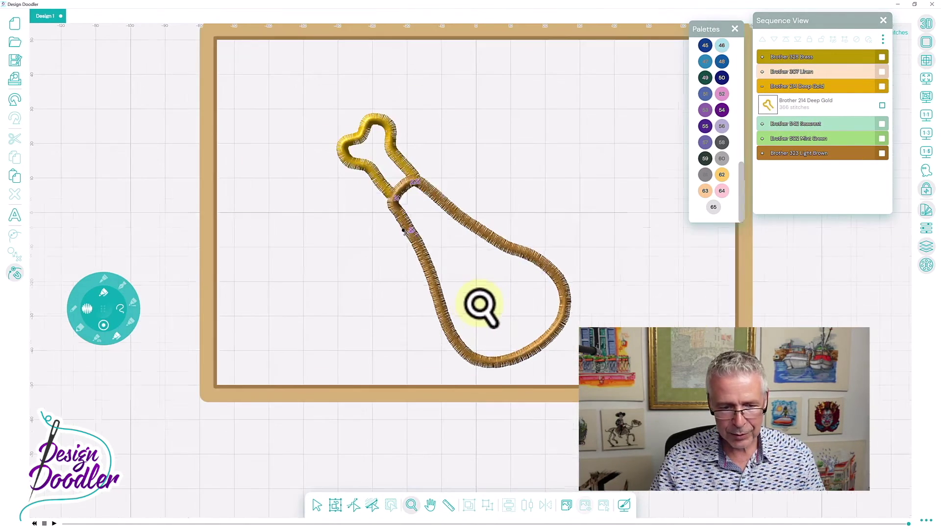
click(480, 304)
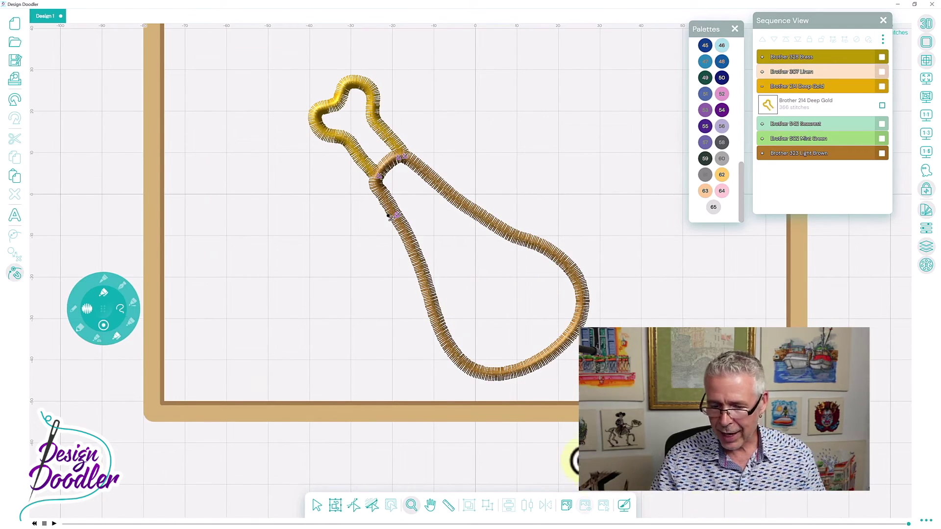
click(430, 505)
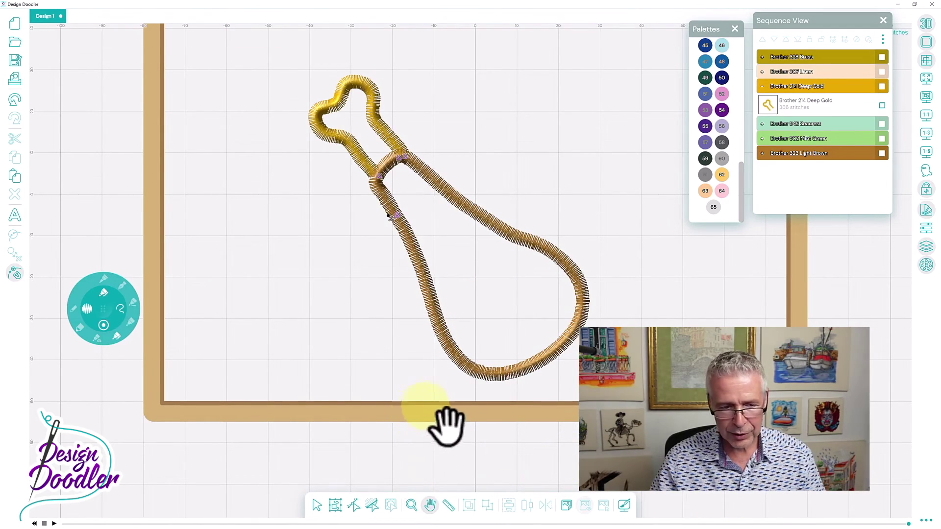
drag(447, 426, 325, 433)
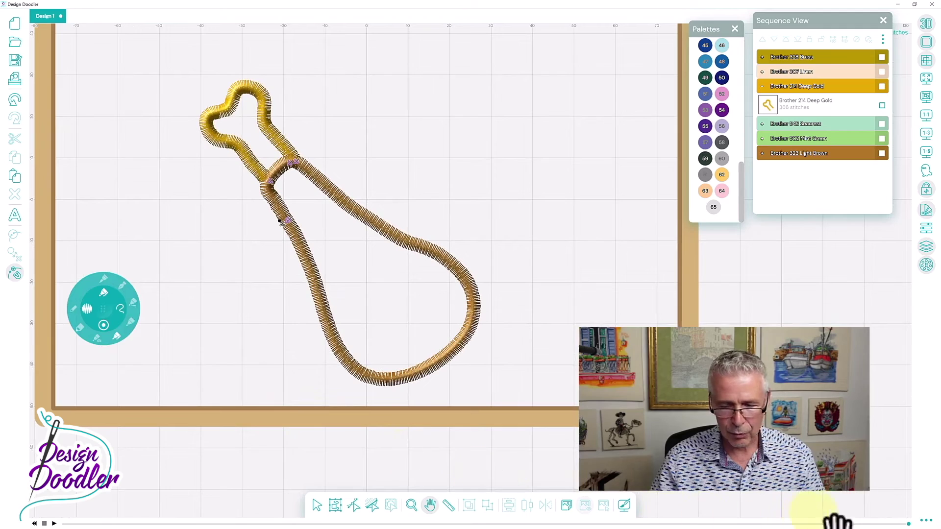
- Toggle View Slow Redraw off and back on, then replay and scrub the drumstick stitch-out
click(922, 523)
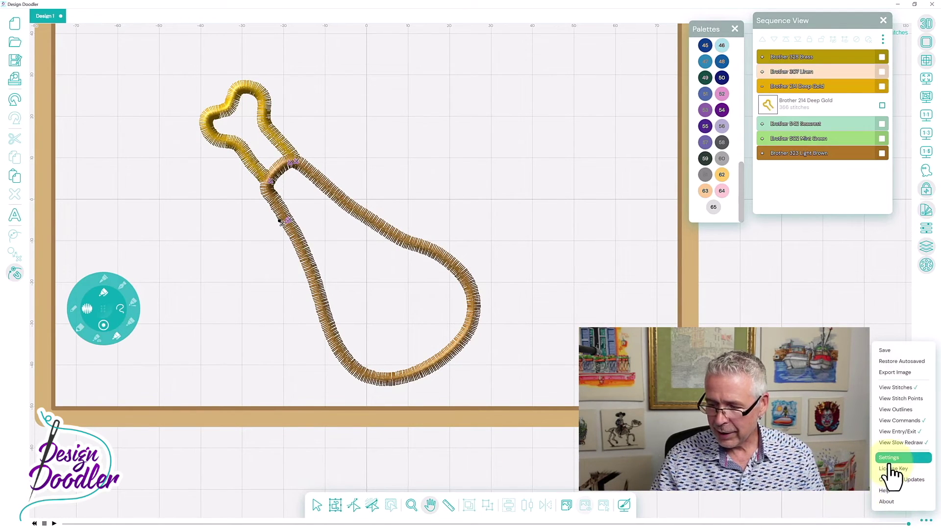
click(891, 443)
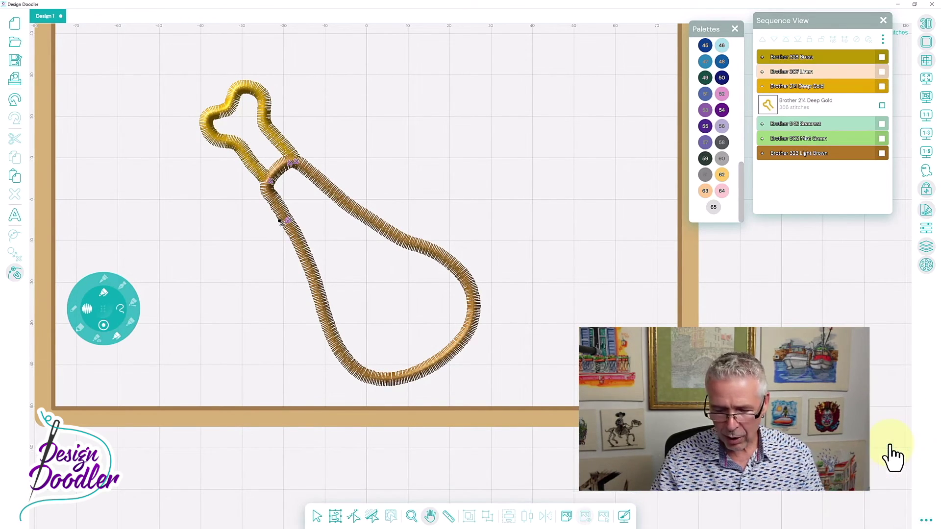
click(924, 520)
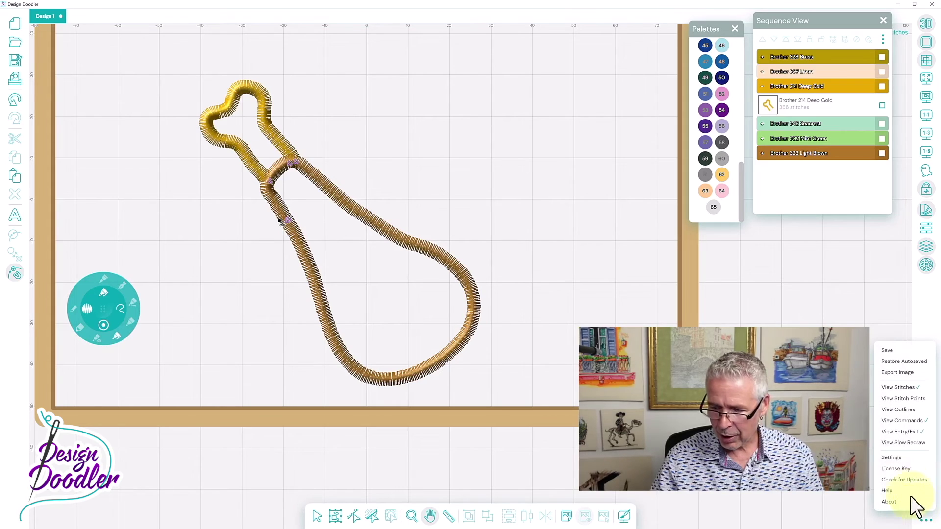
click(891, 443)
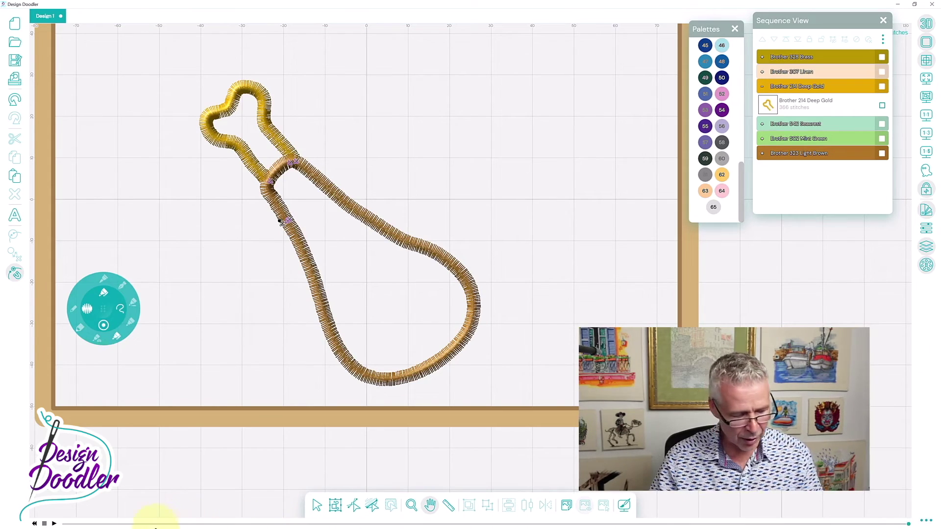
click(54, 523)
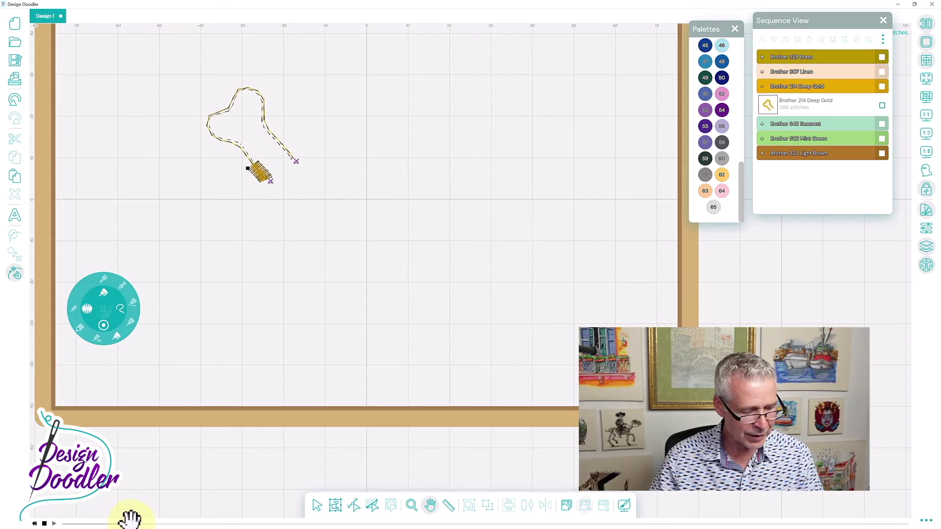
drag(130, 519, 926, 380)
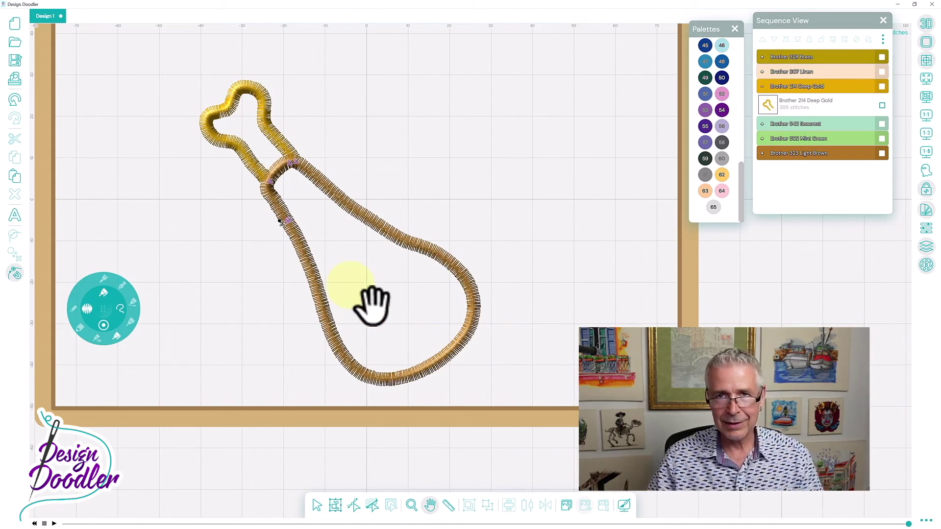